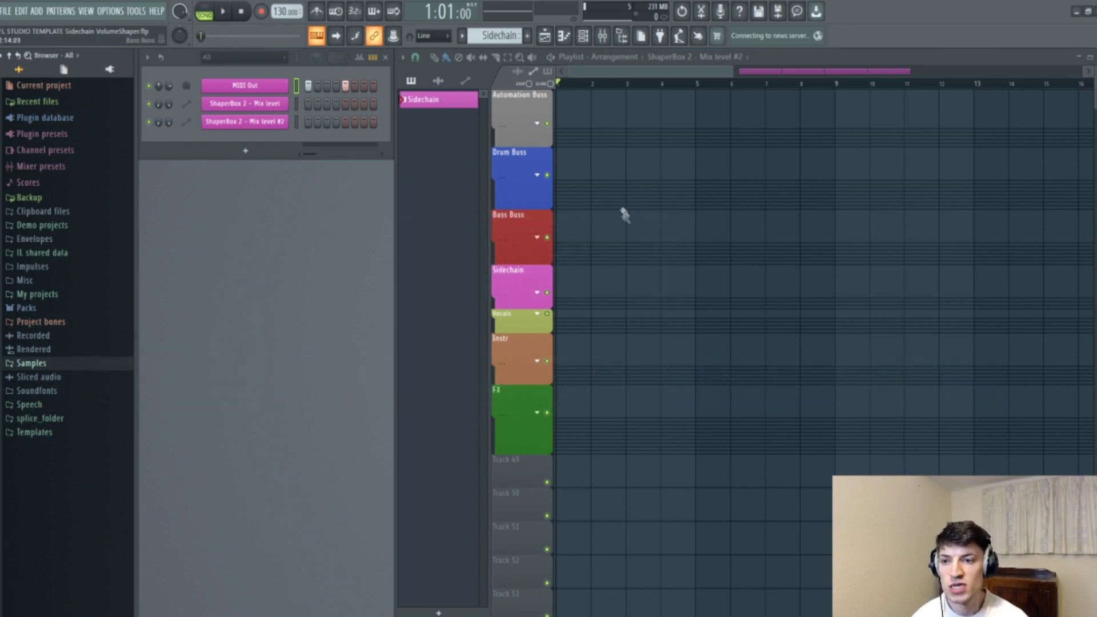
Step: Expand the Samples and 1. Bassline folders in the Browser and open Samples in Explorer
{"action": "left_click", "coordinate": [627, 36]}
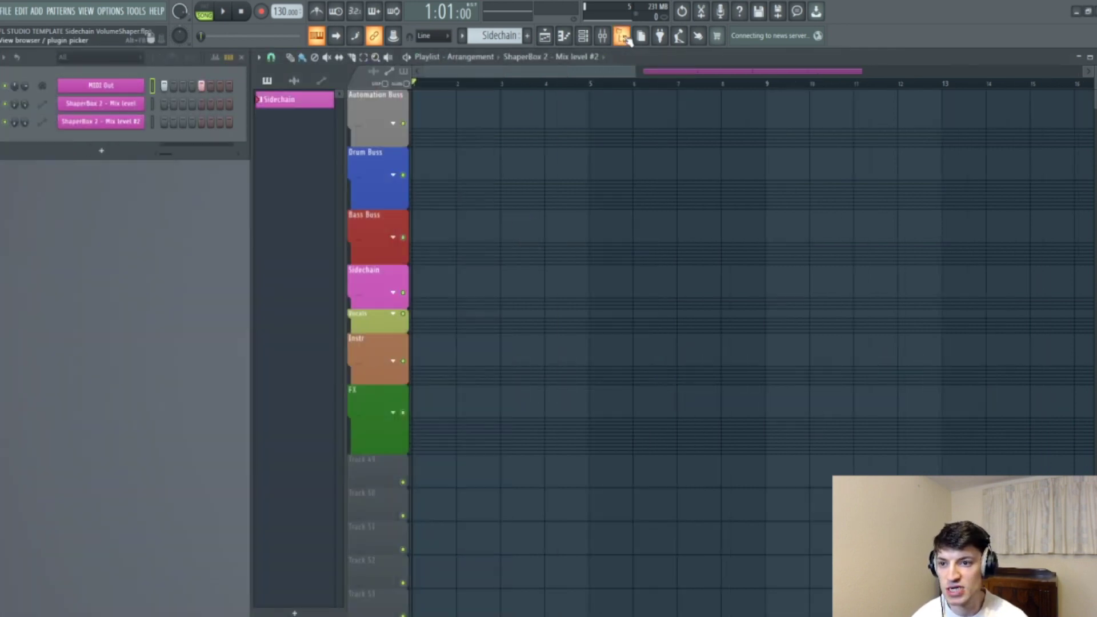
{"action": "left_click", "coordinate": [627, 37]}
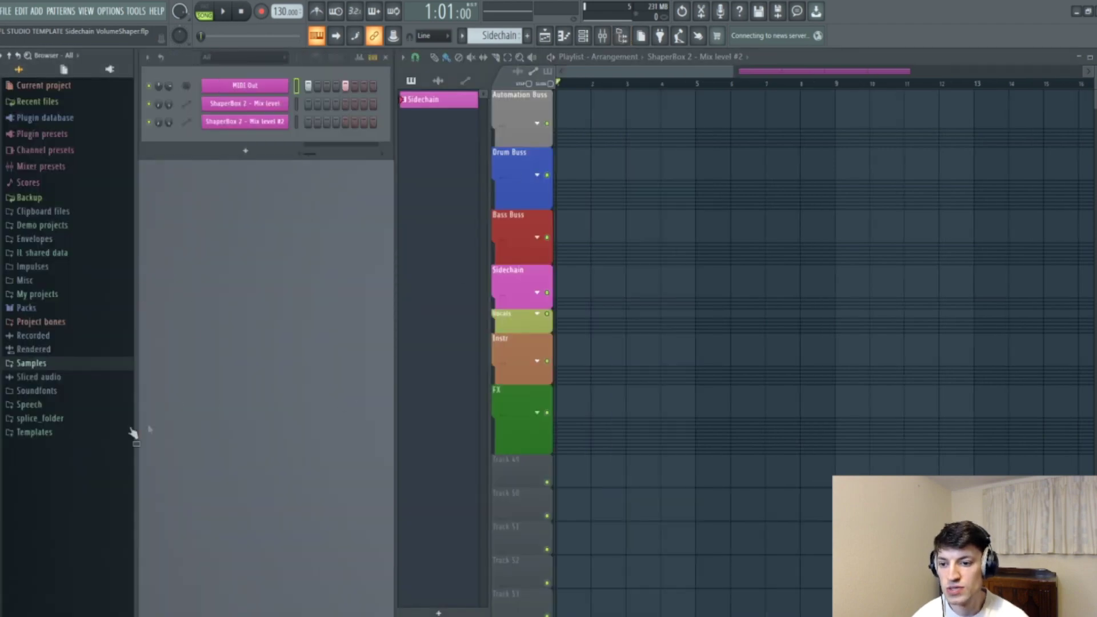
{"action": "left_click", "coordinate": [54, 364]}
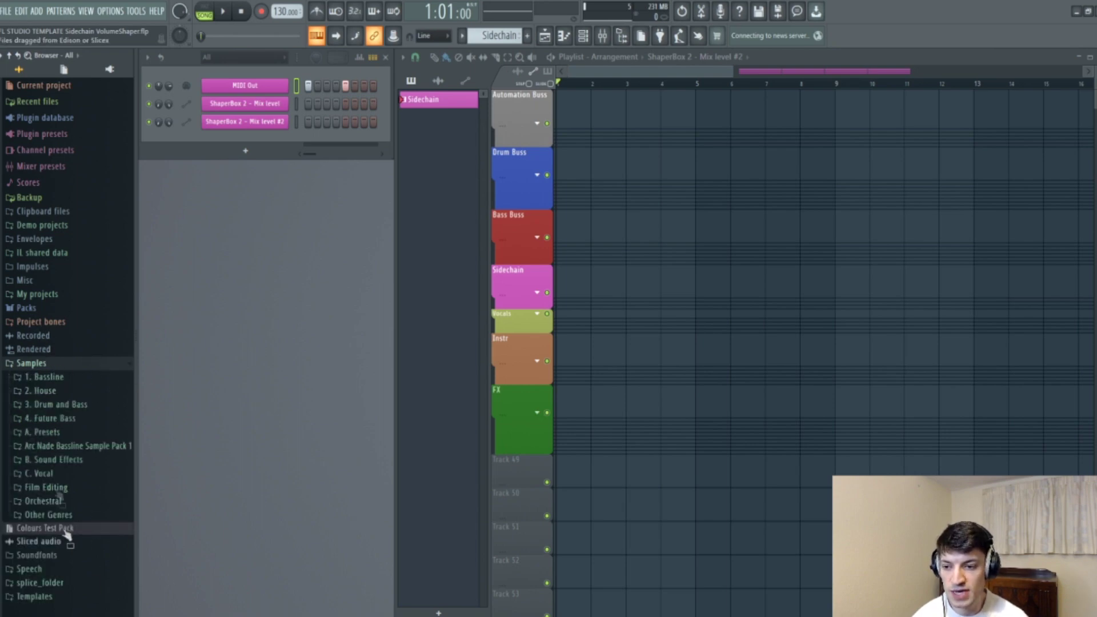
{"action": "left_click", "coordinate": [66, 378]}
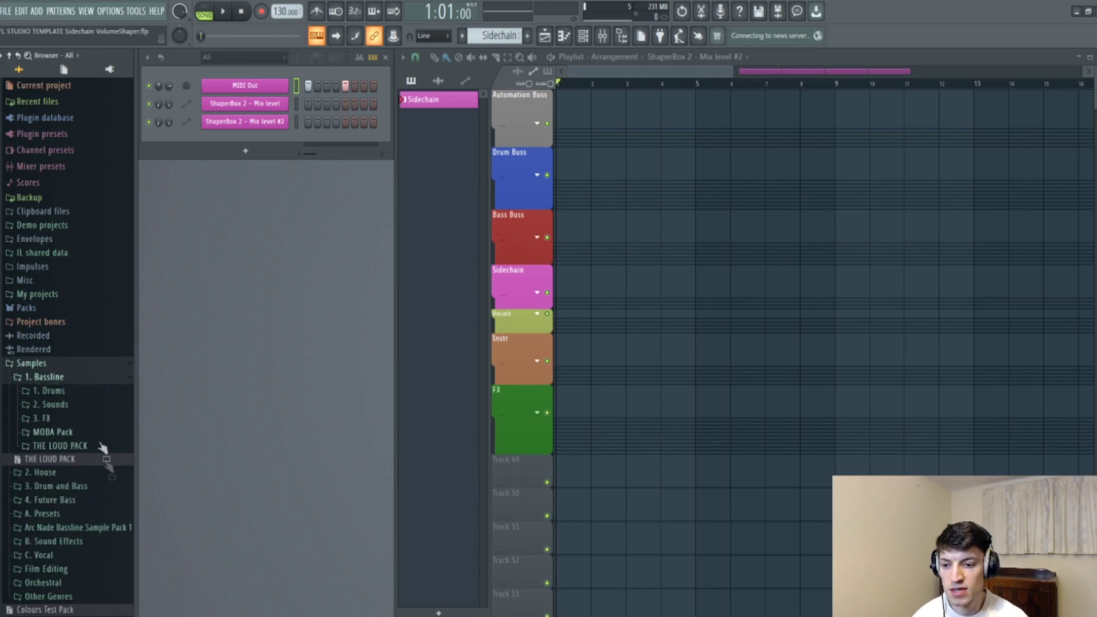
{"action": "left_click", "coordinate": [78, 380]}
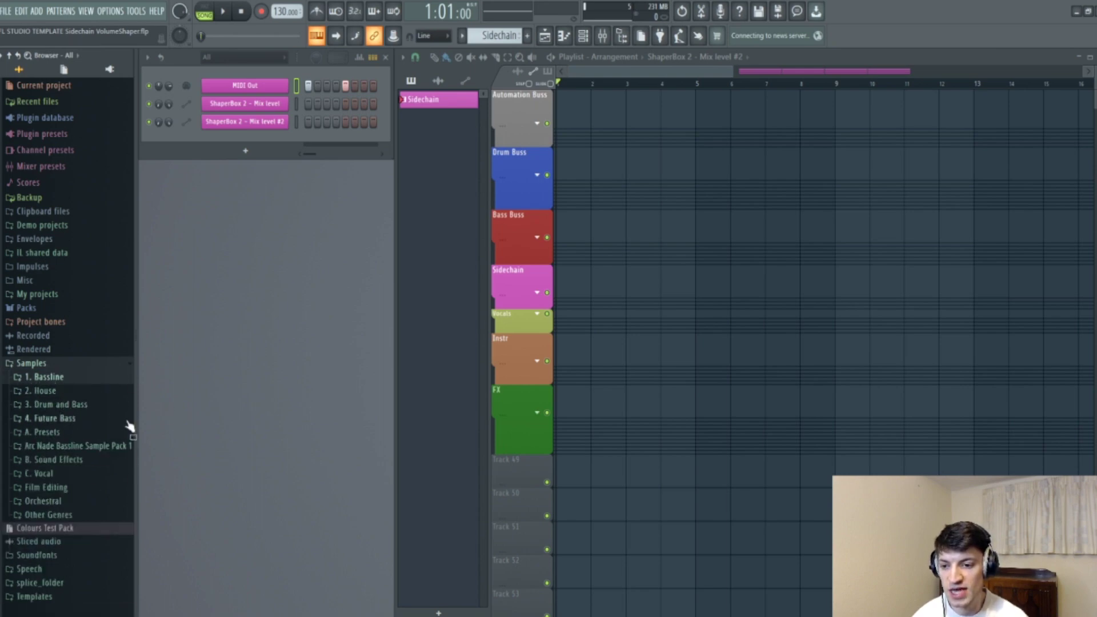
{"action": "key", "text": "alt+Tab"}
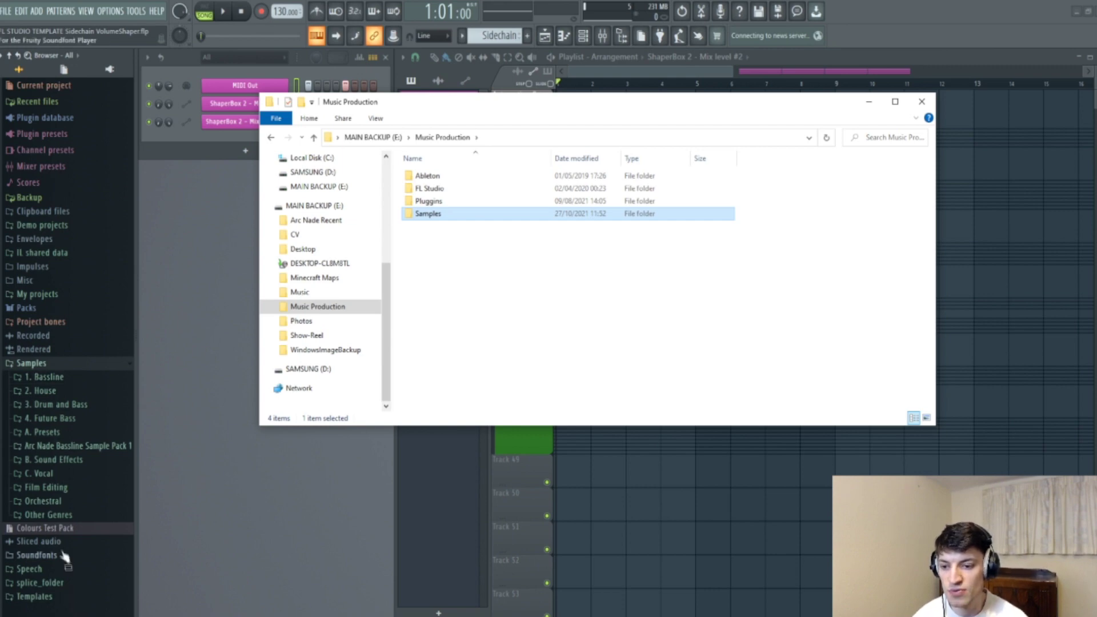
Step: Browse 1. Drums > Claps > Claybrook Claps, then collapse 1. Bassline and Samples
{"action": "left_click", "coordinate": [47, 377]}
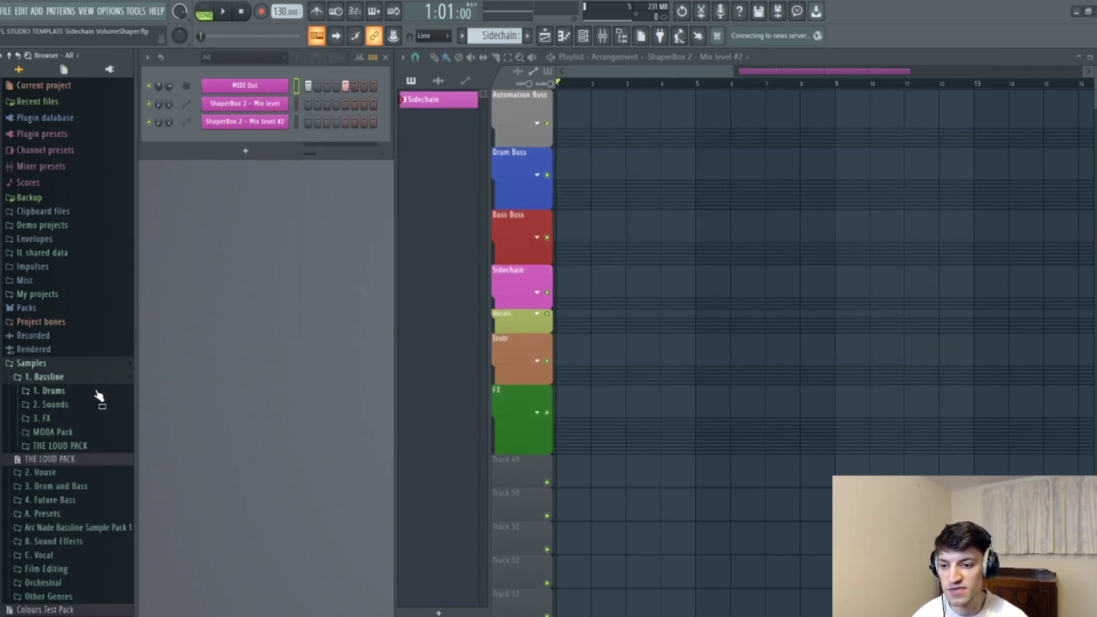
{"action": "left_click", "coordinate": [100, 390]}
{"action": "left_click", "coordinate": [63, 420]}
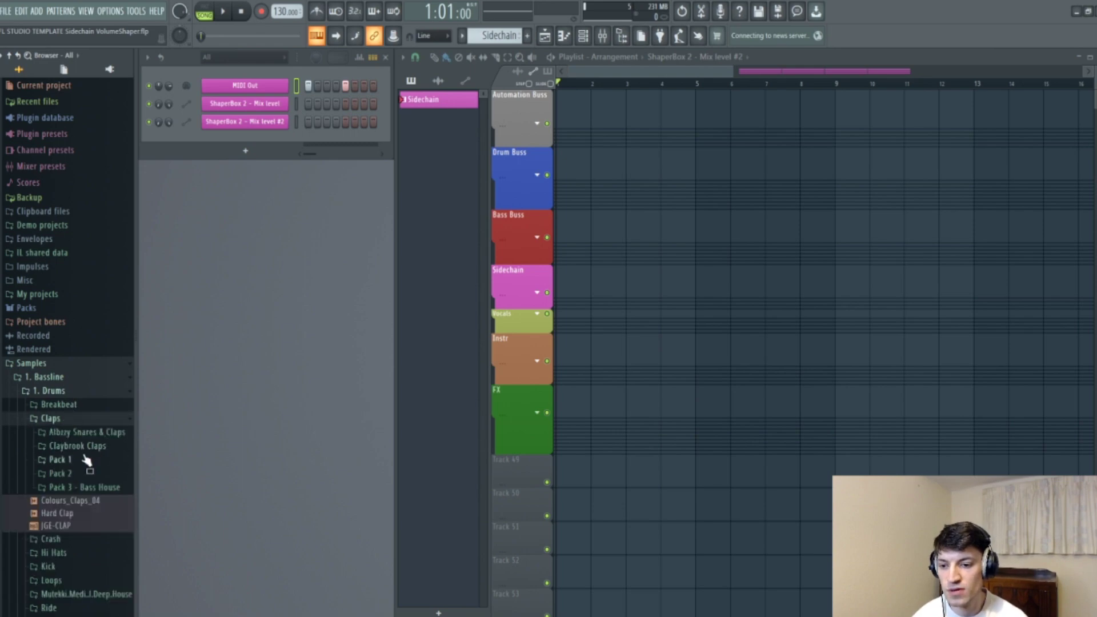
{"action": "left_click", "coordinate": [80, 446]}
{"action": "left_click", "coordinate": [130, 378]}
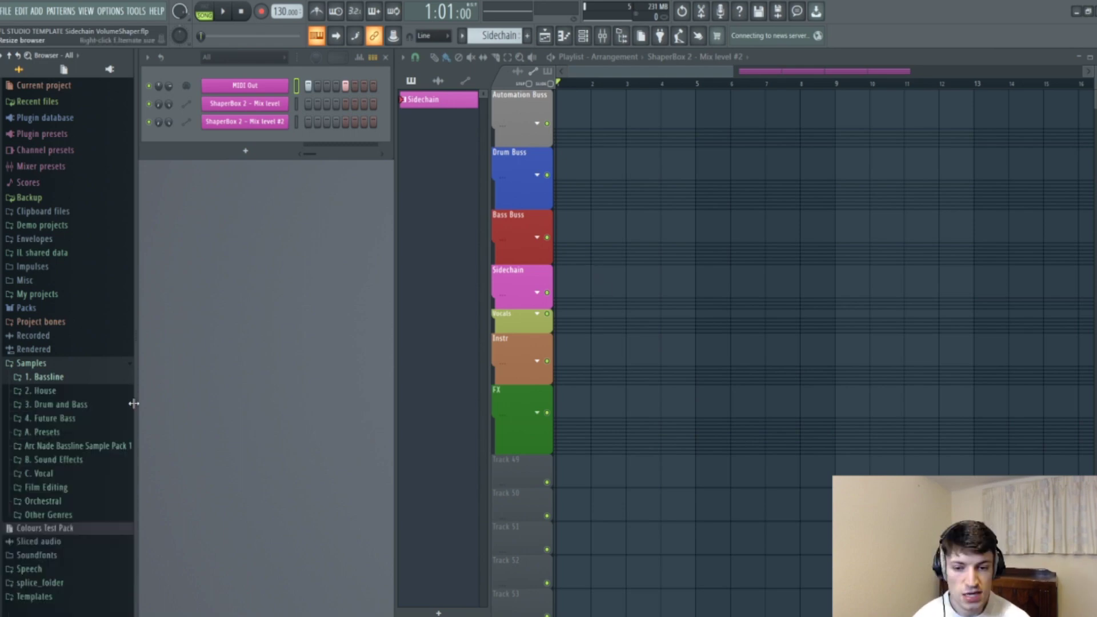
{"action": "left_click", "coordinate": [120, 365]}
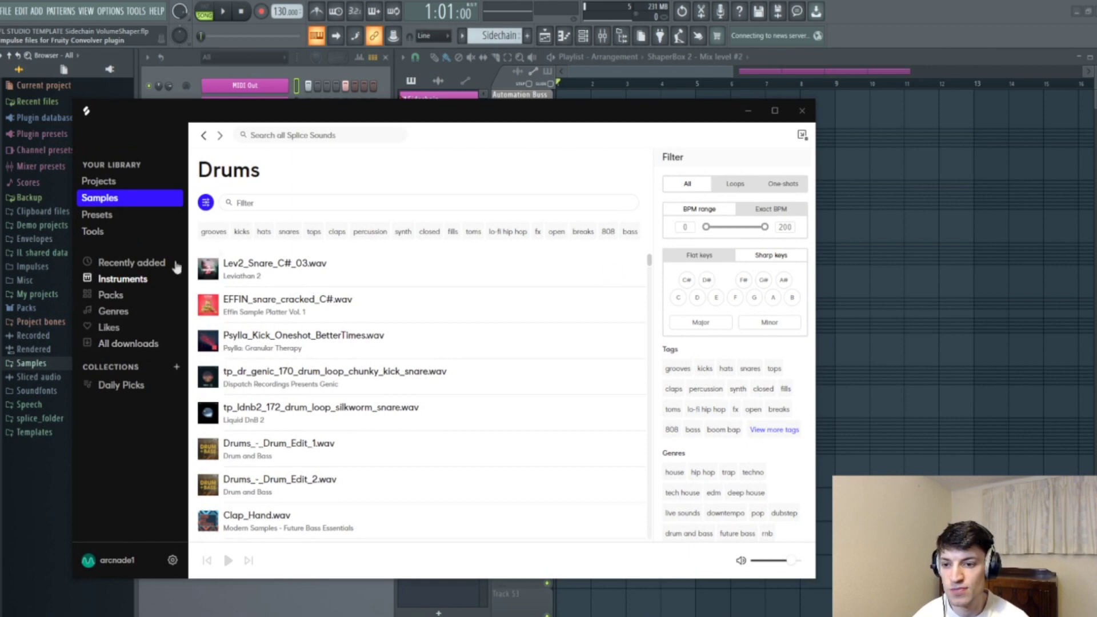
Step: Preview the Lev2_Snare_C#_03.wav sample in the Splice library
{"action": "left_click", "coordinate": [606, 268]}
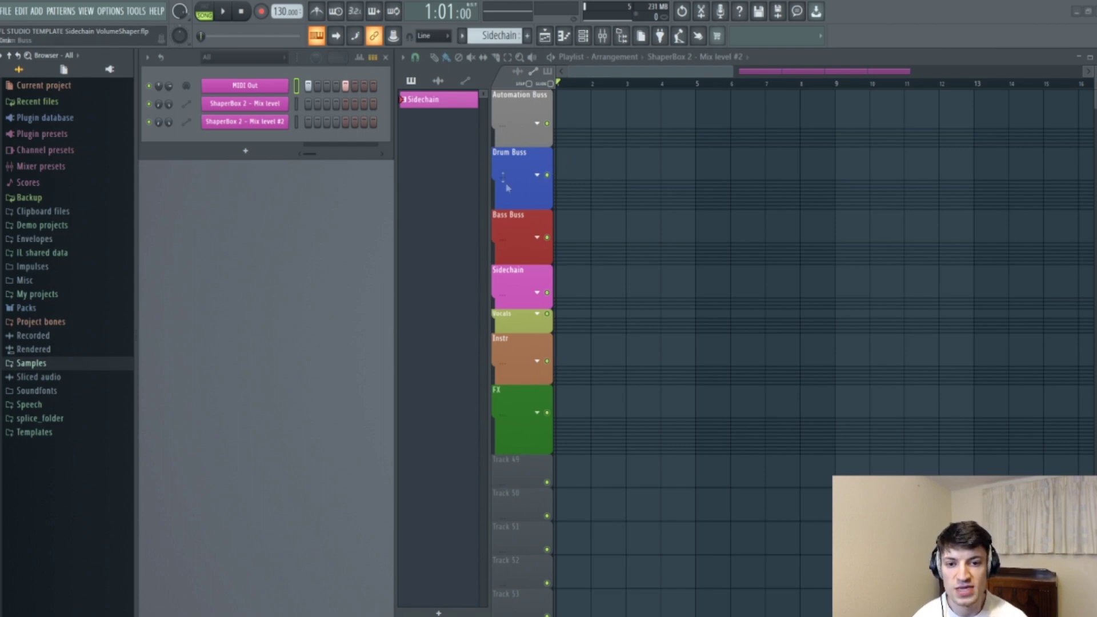
Step: Toggle the Drum Buss group, open the Mixer, and keep the Channel Rack filter on All
{"action": "left_click", "coordinate": [536, 154]}
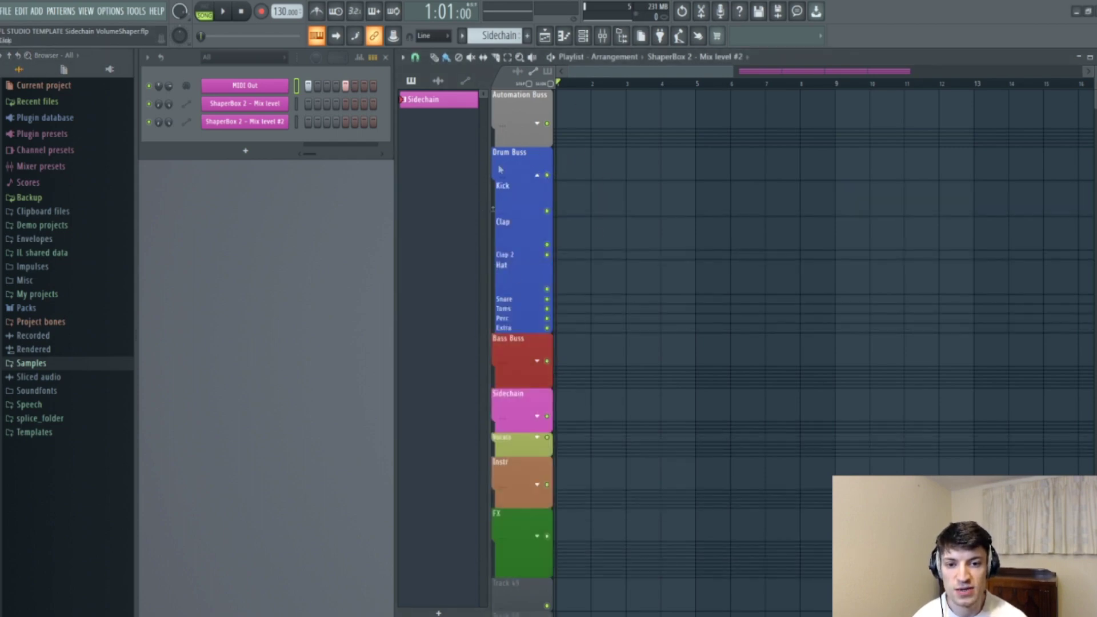
{"action": "left_click", "coordinate": [537, 174]}
{"action": "left_click", "coordinate": [602, 36]}
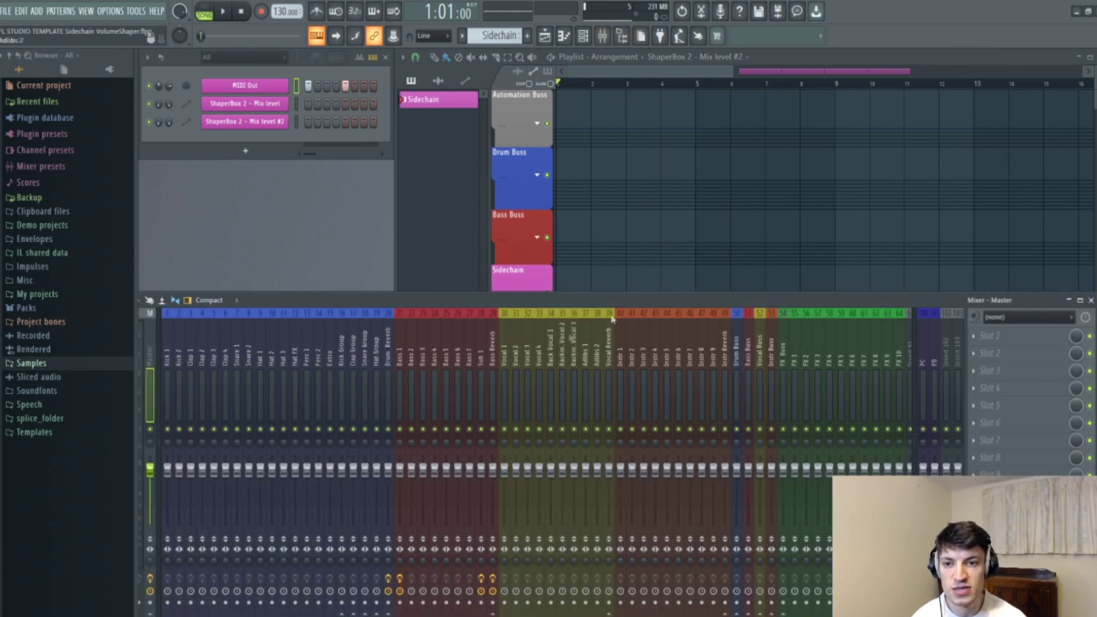
{"action": "left_click", "coordinate": [232, 57]}
{"action": "left_click", "coordinate": [231, 68]}
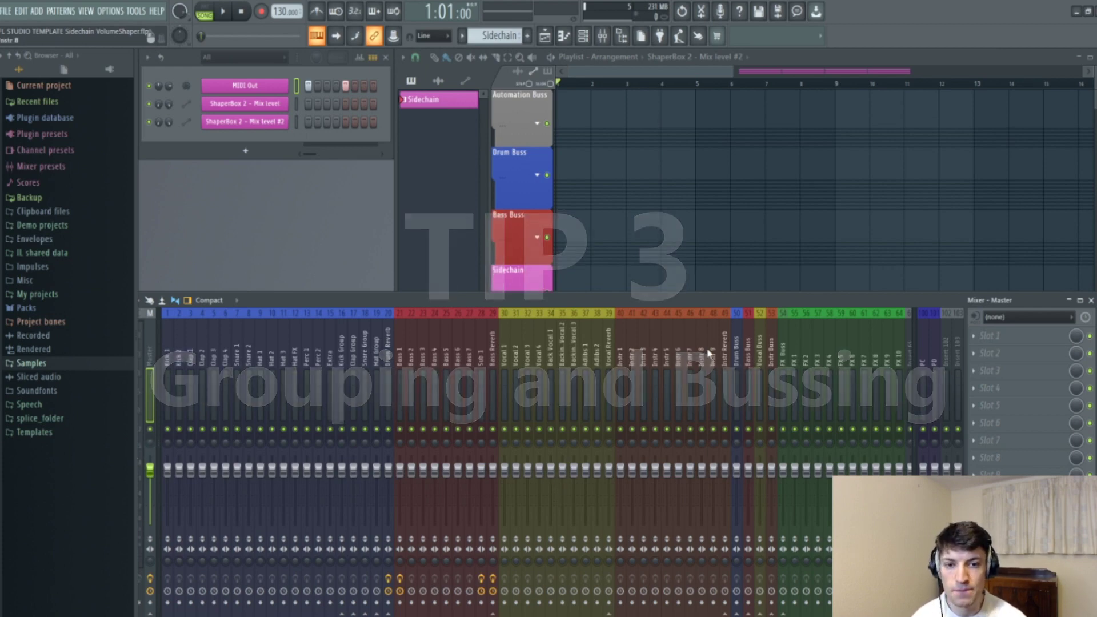
Step: Expand and collapse the Automation Buss group in the playlist, then bring the Mixer back
{"action": "left_click", "coordinate": [502, 124]}
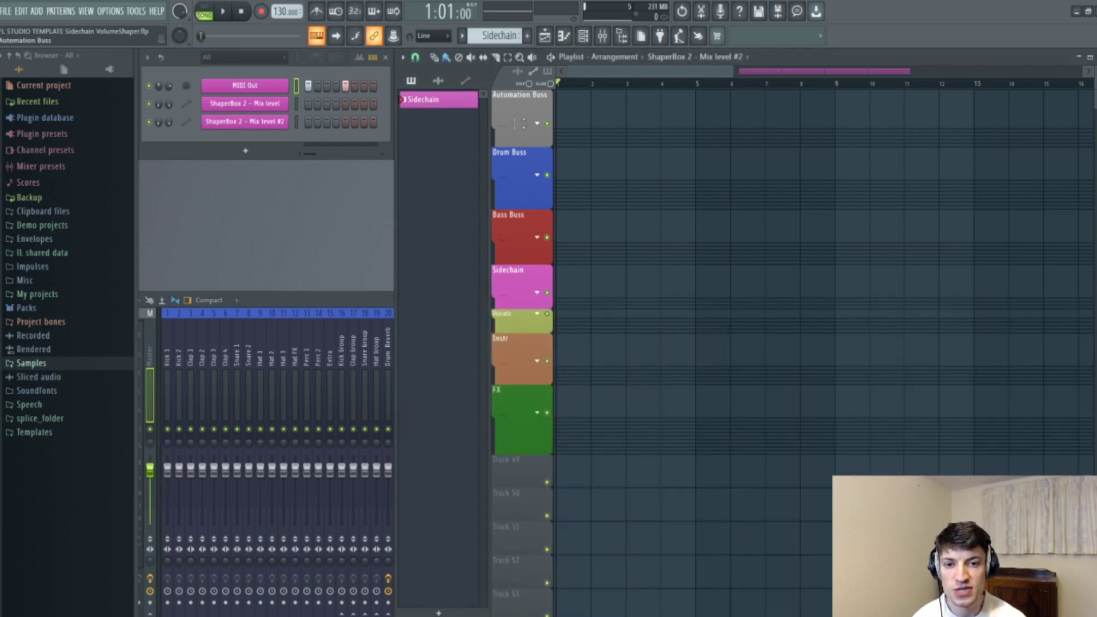
{"action": "left_click", "coordinate": [546, 124]}
{"action": "left_click", "coordinate": [546, 125]}
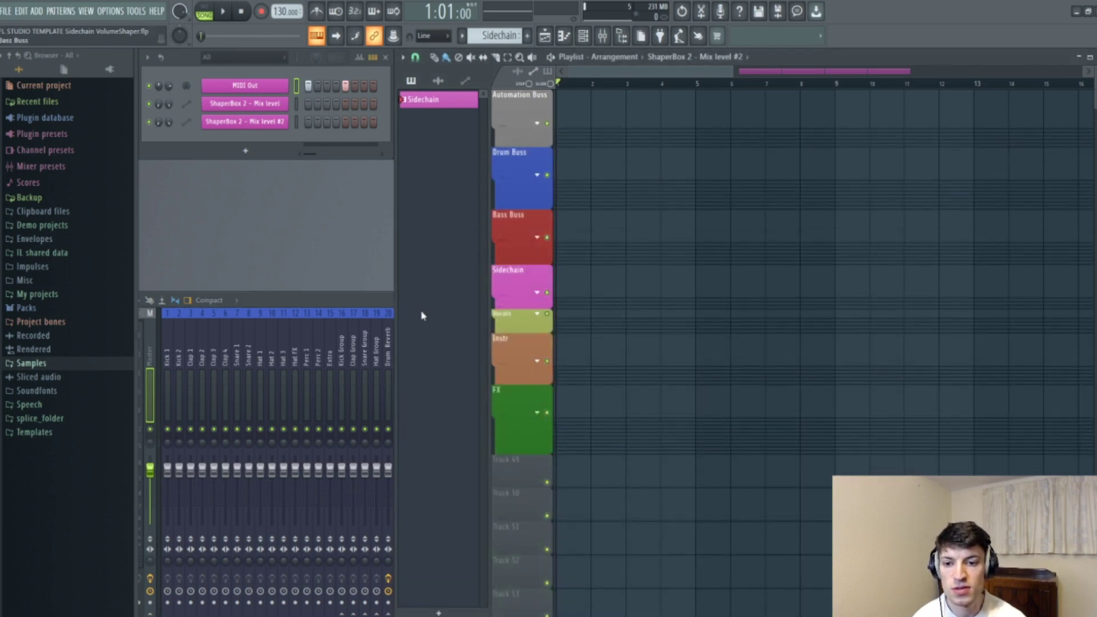
{"action": "left_click", "coordinate": [377, 304]}
Step: Review the Kick, Perc, Drum Reverb, Bass Reverb, Adlibs and Instr mixer inserts
{"action": "left_click", "coordinate": [169, 388]}
{"action": "left_click", "coordinate": [178, 390]}
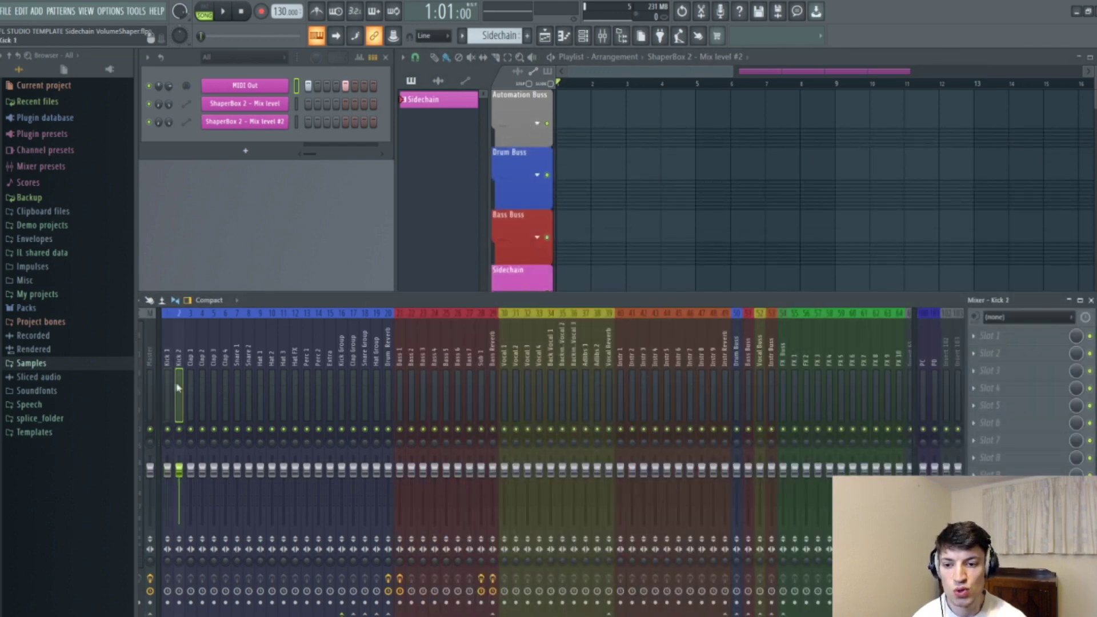
{"action": "left_click", "coordinate": [306, 388]}
{"action": "left_click", "coordinate": [386, 382]}
{"action": "left_click", "coordinate": [493, 389]}
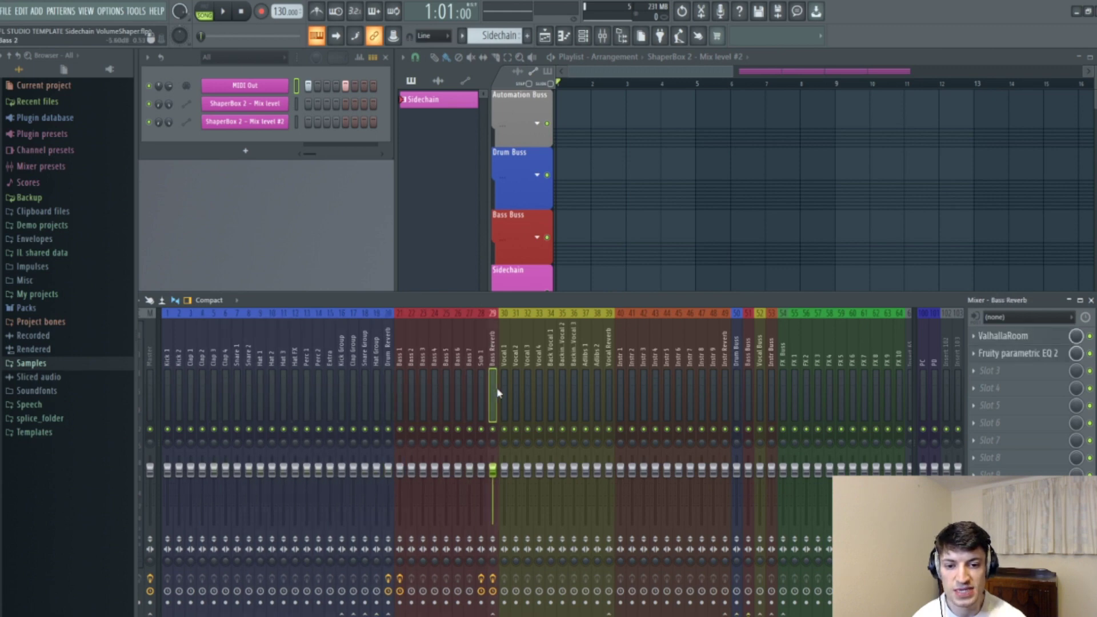
{"action": "left_click", "coordinate": [590, 393]}
{"action": "left_click", "coordinate": [597, 393]}
{"action": "left_click", "coordinate": [620, 391]}
{"action": "left_click", "coordinate": [711, 389]}
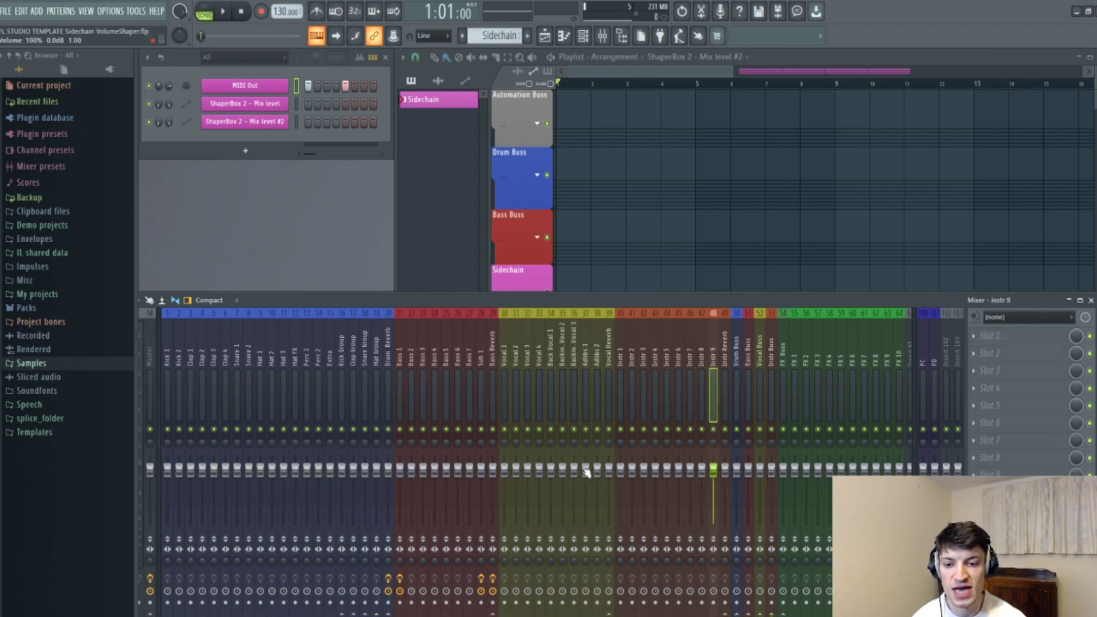
Step: Review the drum inserts: Kick 1, Clap 4, Extra, Snare Group, Hat Group and Snare 1
{"action": "left_click", "coordinate": [167, 391]}
{"action": "left_click", "coordinate": [225, 391]}
{"action": "left_click", "coordinate": [329, 390]}
{"action": "left_click", "coordinate": [364, 390]}
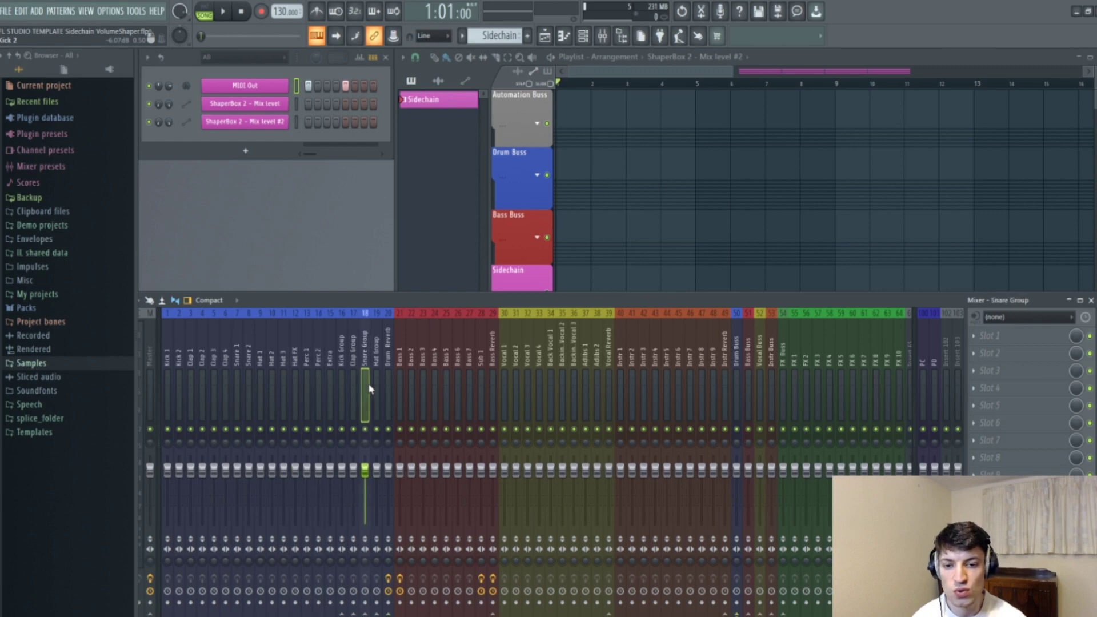
{"action": "left_click", "coordinate": [377, 390]}
{"action": "left_click", "coordinate": [201, 390]}
{"action": "left_click", "coordinate": [178, 390]}
{"action": "left_click", "coordinate": [274, 390]}
{"action": "left_click", "coordinate": [317, 393]}
{"action": "left_click", "coordinate": [237, 391]}
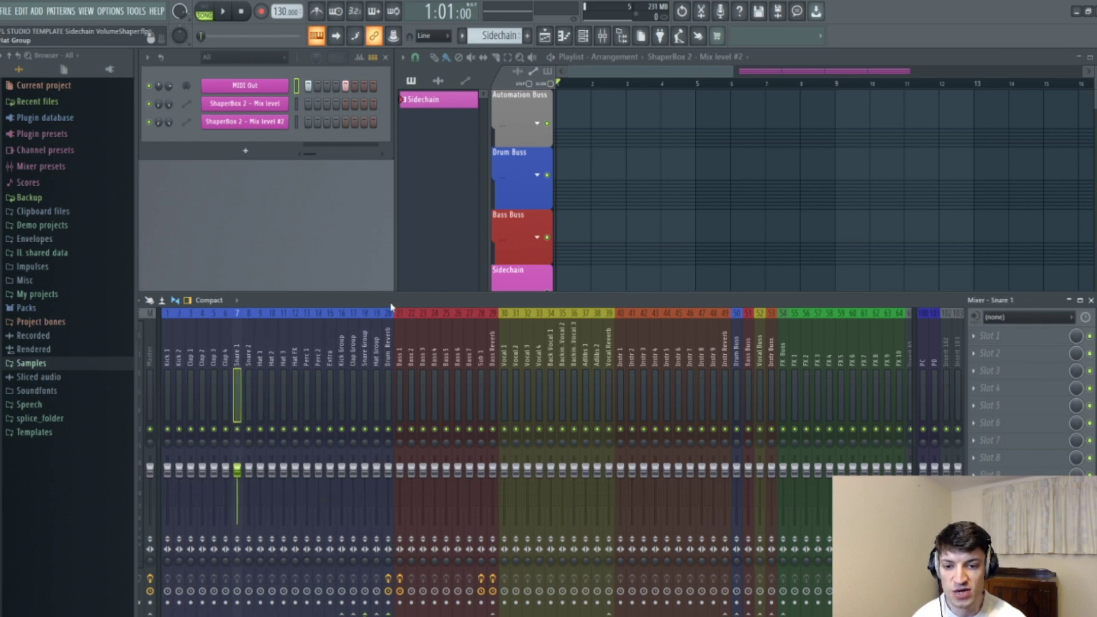
Step: Raise the Mixer, inspect Kick Group and Drum Buss routing, and mute the Drum Buss insert
{"action": "left_click_drag", "start_coordinate": [389, 301], "coordinate": [387, 233]}
{"action": "left_click", "coordinate": [332, 337]}
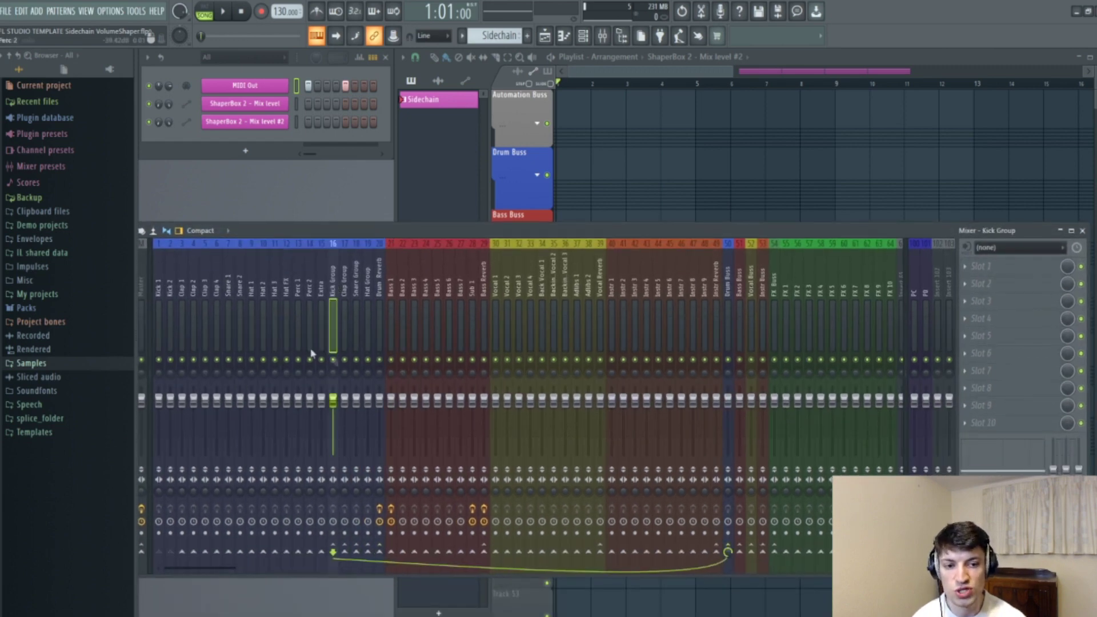
{"action": "left_click", "coordinate": [731, 305]}
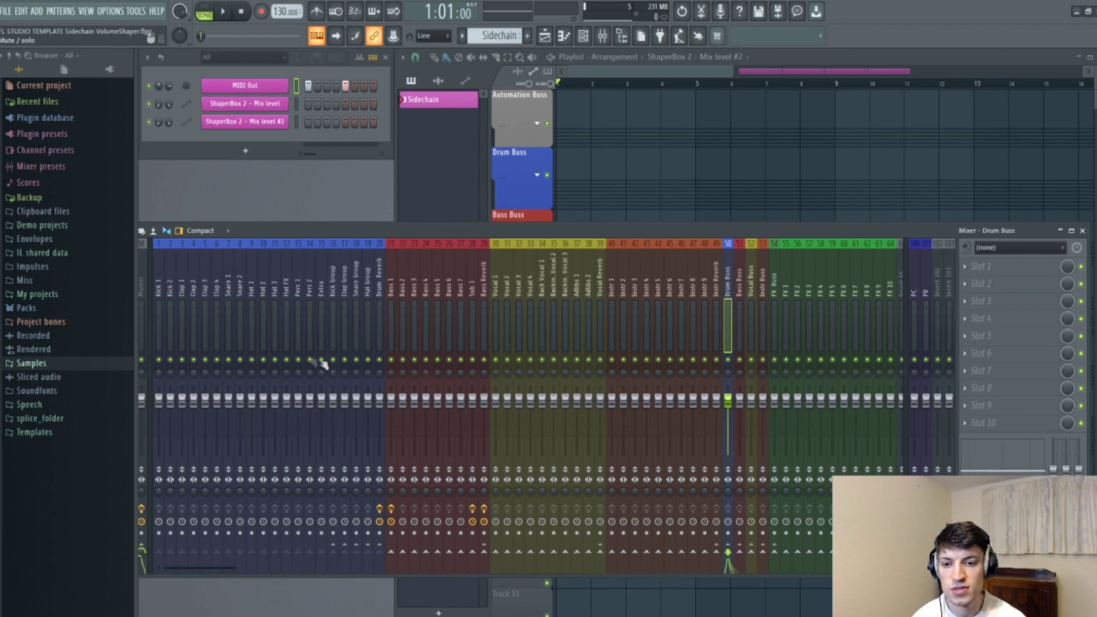
{"action": "left_click", "coordinate": [158, 318]}
{"action": "left_click", "coordinate": [228, 318]}
{"action": "left_click", "coordinate": [379, 318]}
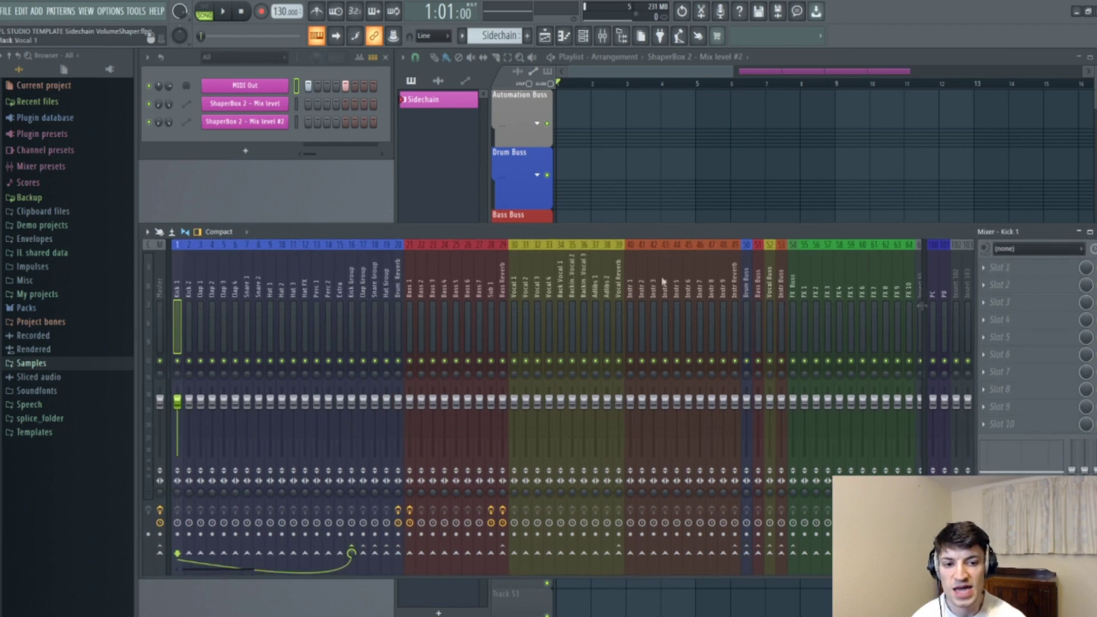
{"action": "left_click", "coordinate": [747, 286]}
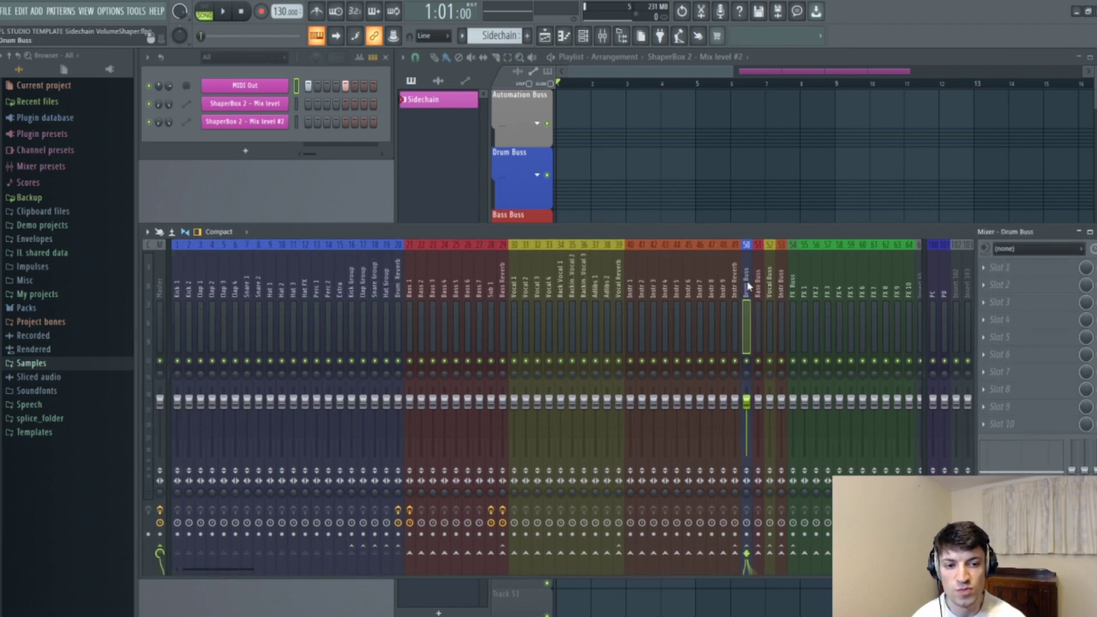
{"action": "left_click", "coordinate": [163, 322]}
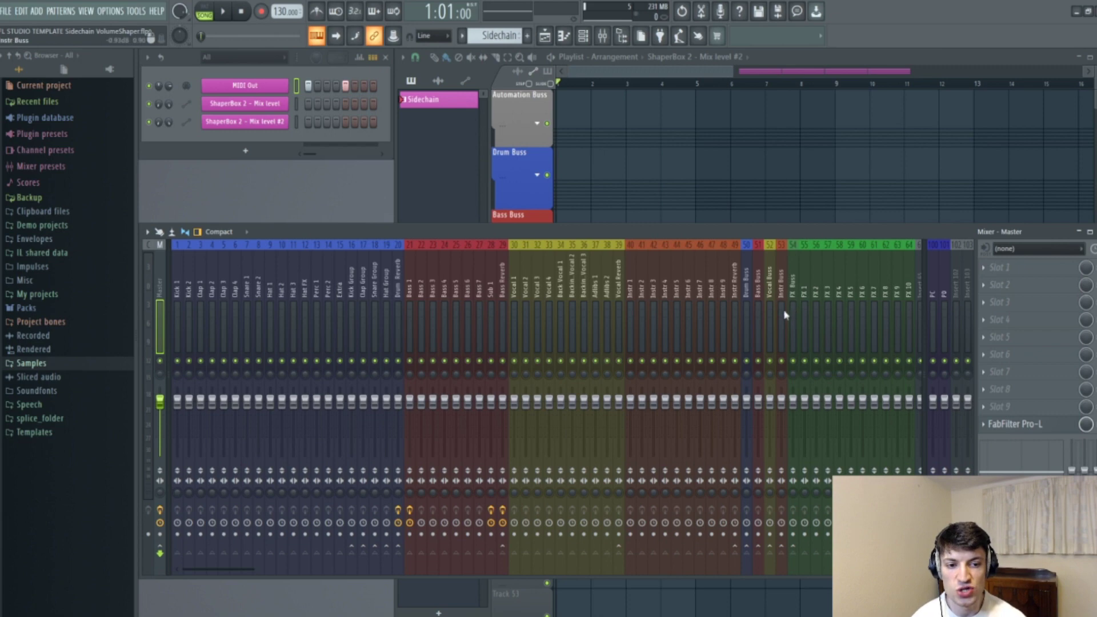
{"action": "left_click", "coordinate": [747, 361]}
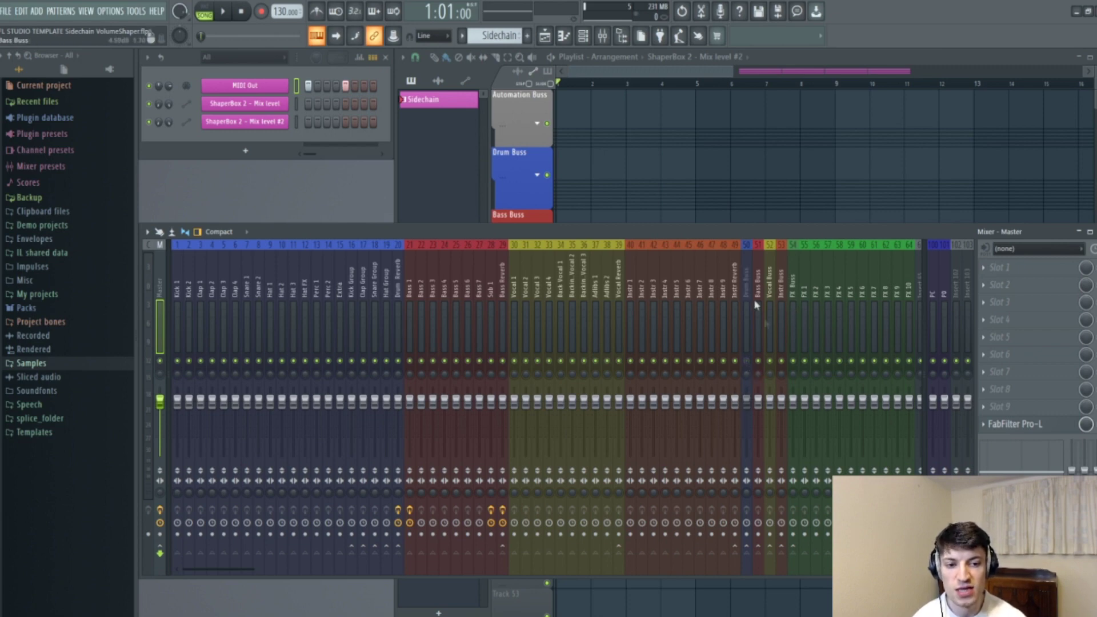
Step: Close the Mixer with F9 and leave the playlist's Drum Buss group expanded
{"action": "key", "text": "F9"}
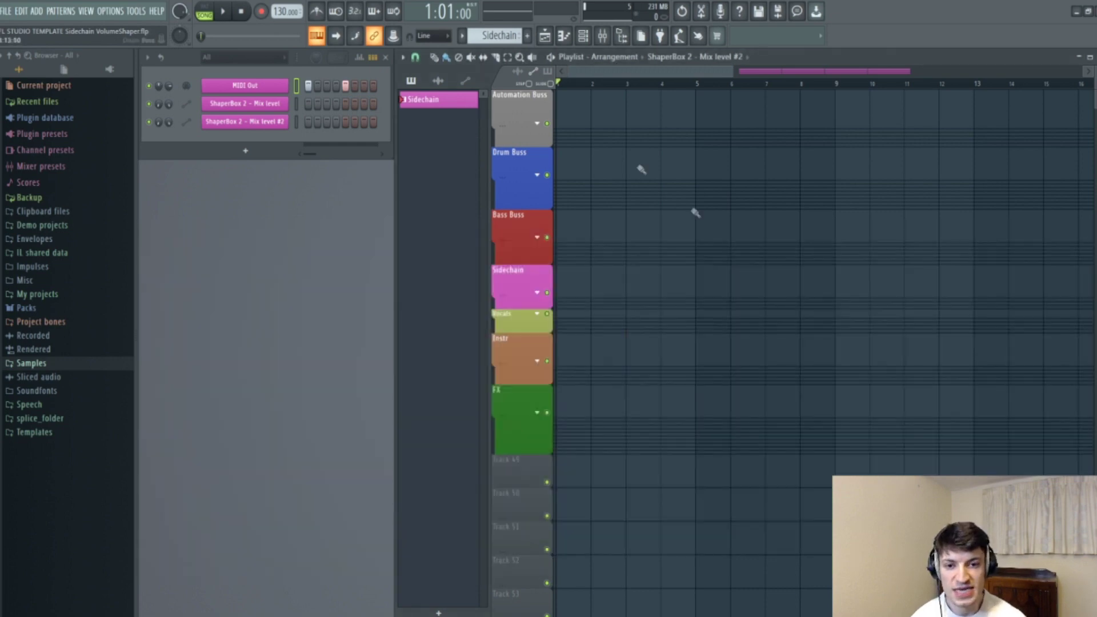
{"action": "left_click", "coordinate": [532, 175]}
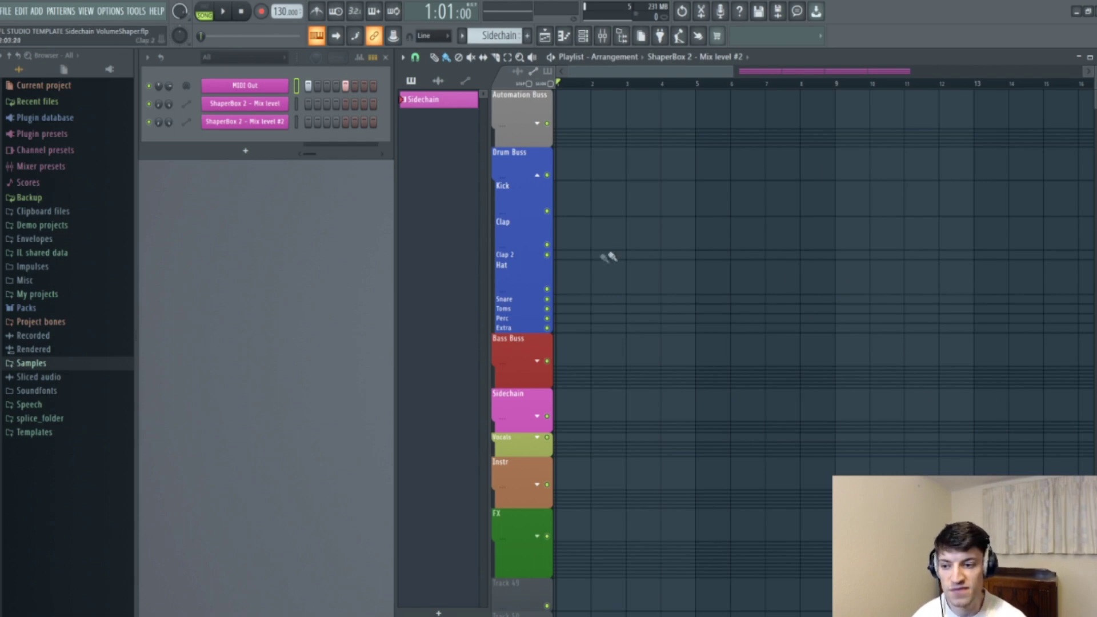
{"action": "left_click", "coordinate": [537, 175]}
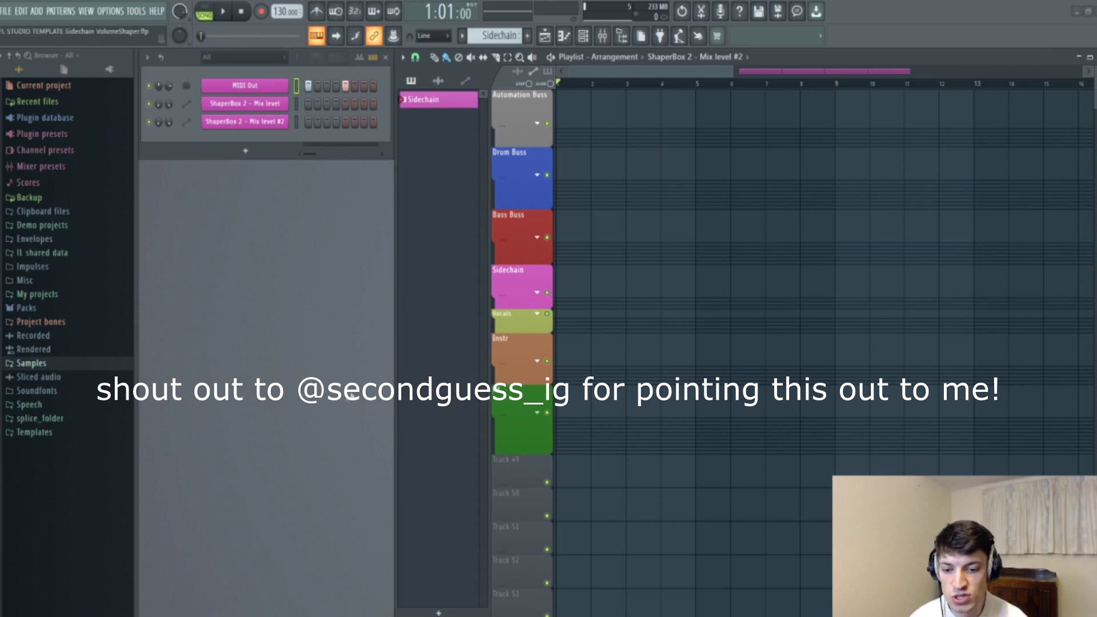
{"action": "left_click", "coordinate": [537, 175]}
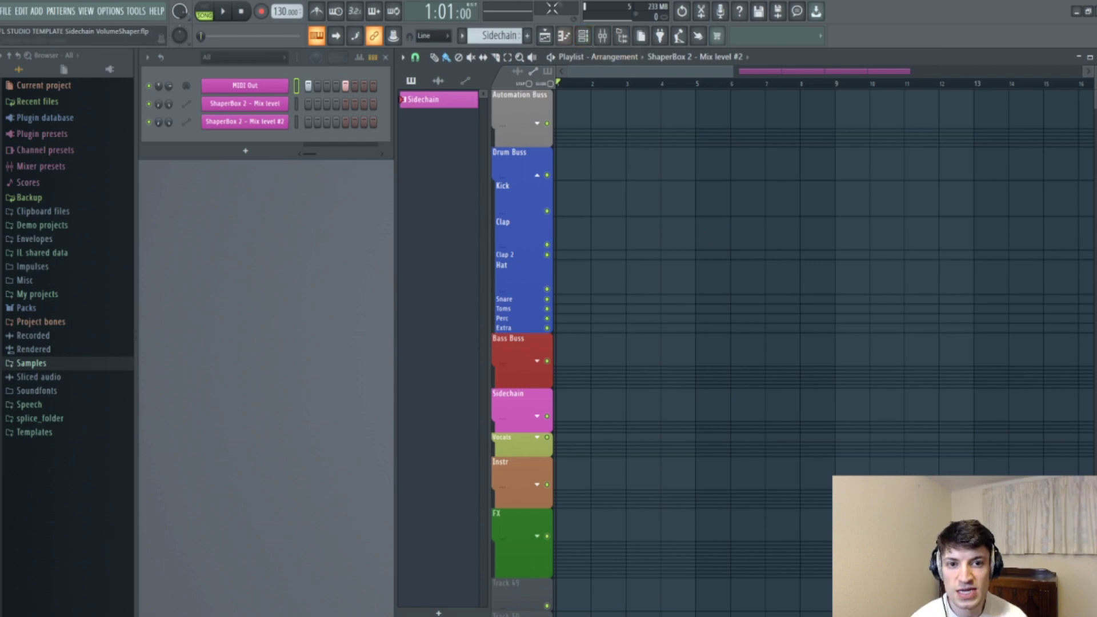
{"action": "left_click", "coordinate": [604, 38]}
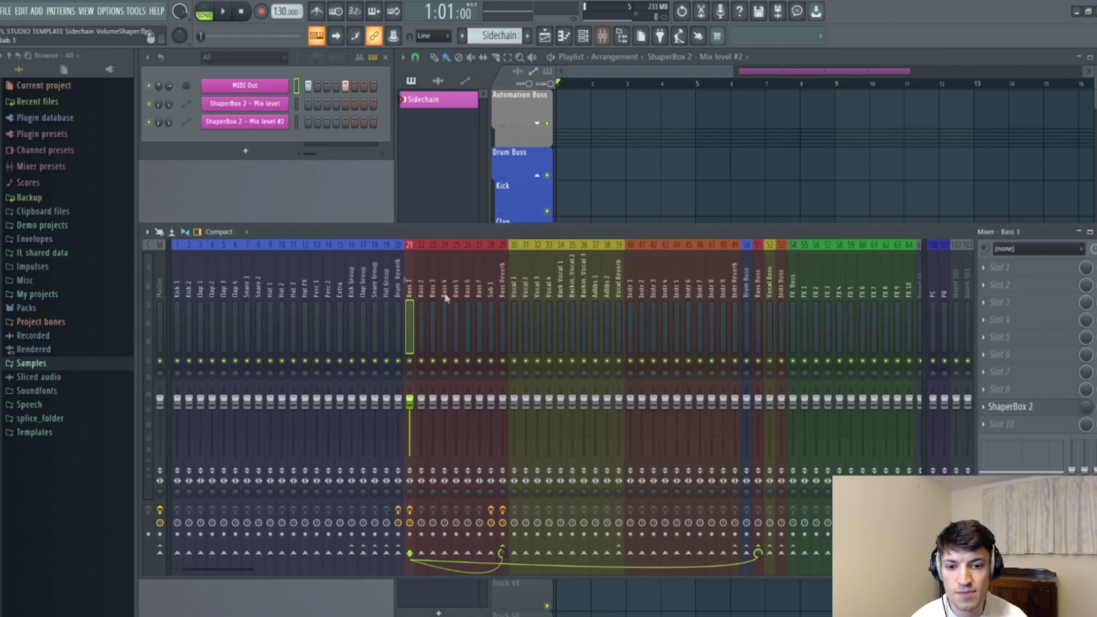
{"action": "left_click", "coordinate": [183, 294]}
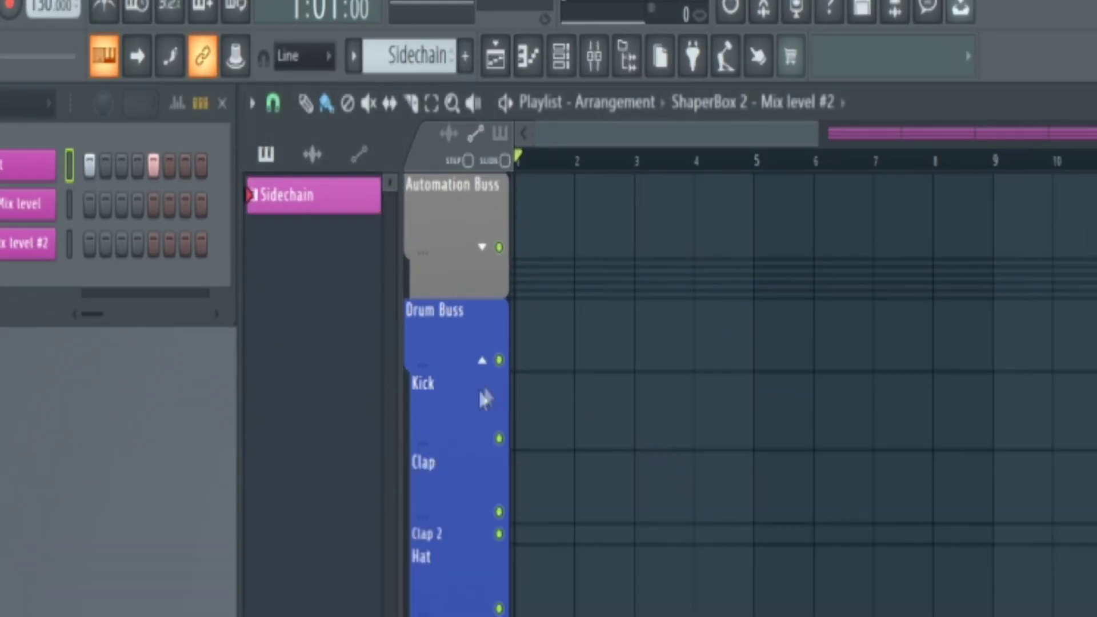
Step: Make the Kick track an audio track routed to insert 1. Kick 1, verifying it in the Mixer
{"action": "right_click", "coordinate": [461, 400]}
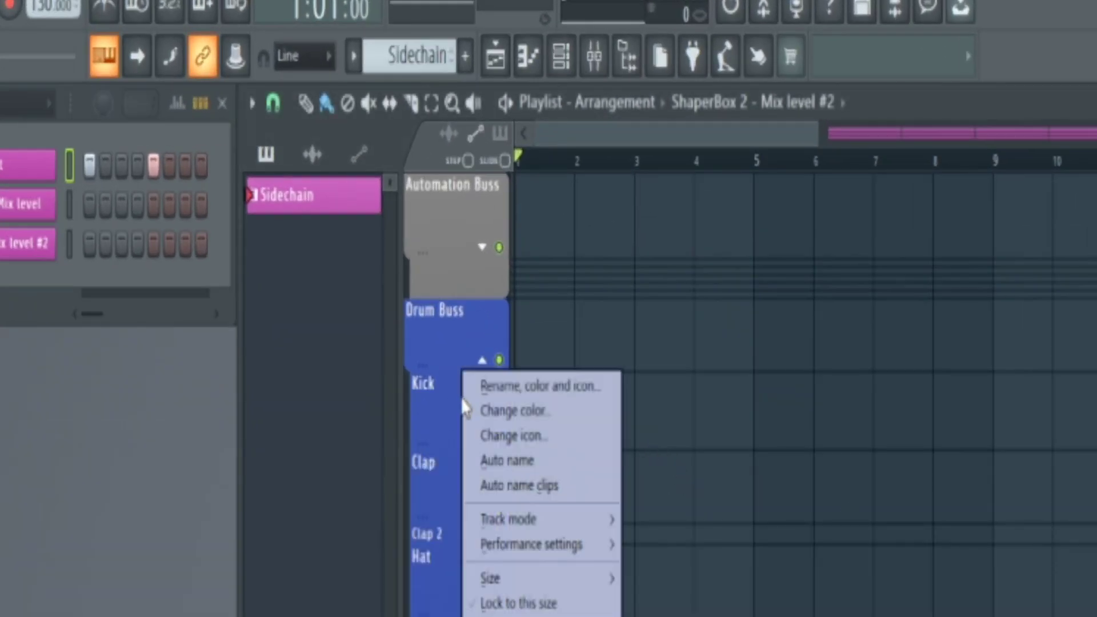
{"action": "mouse_move", "coordinate": [540, 519]}
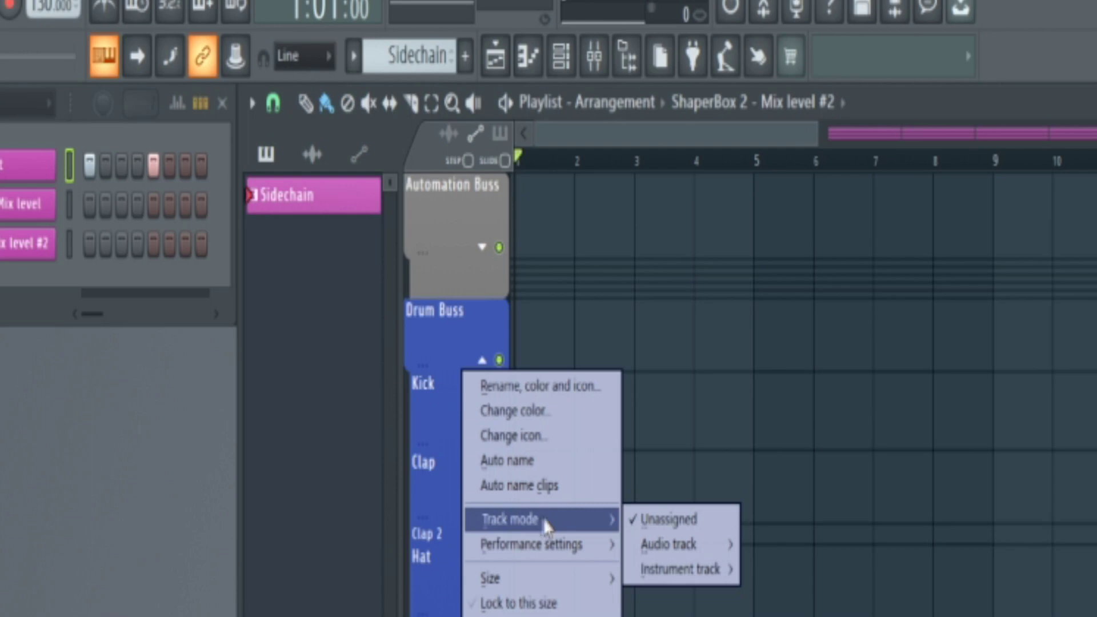
{"action": "mouse_move", "coordinate": [699, 548]}
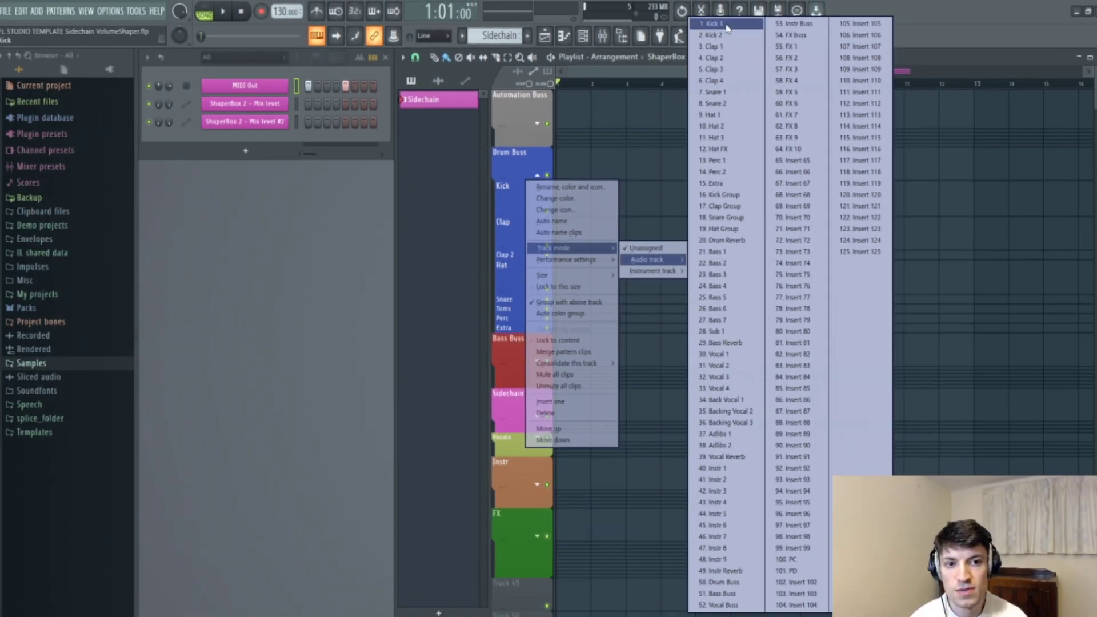
{"action": "left_click", "coordinate": [714, 23]}
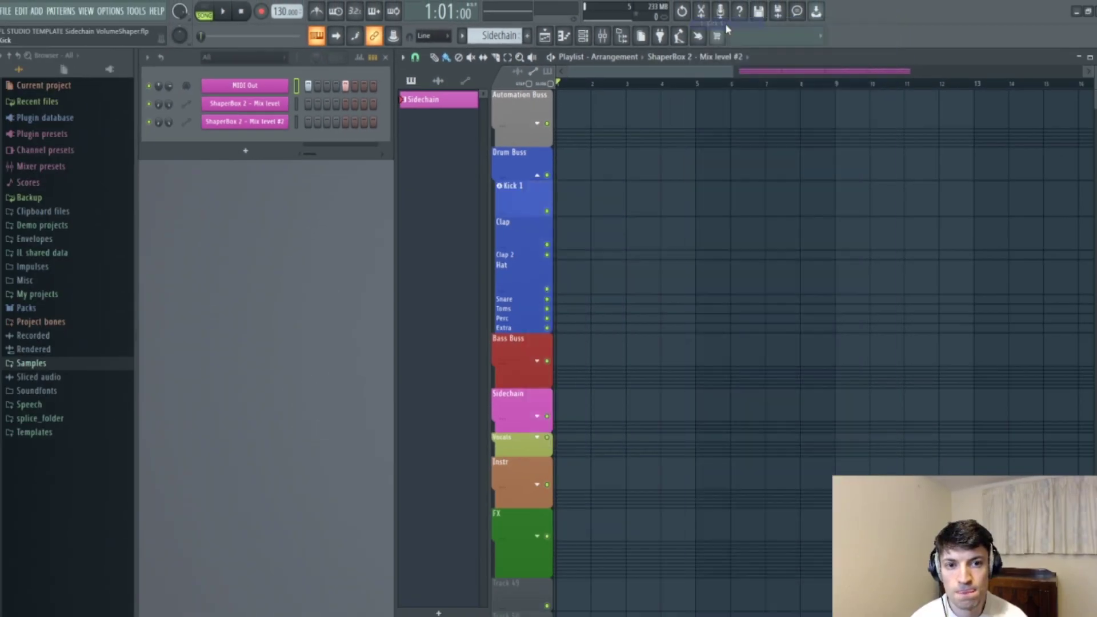
{"action": "left_click", "coordinate": [602, 36]}
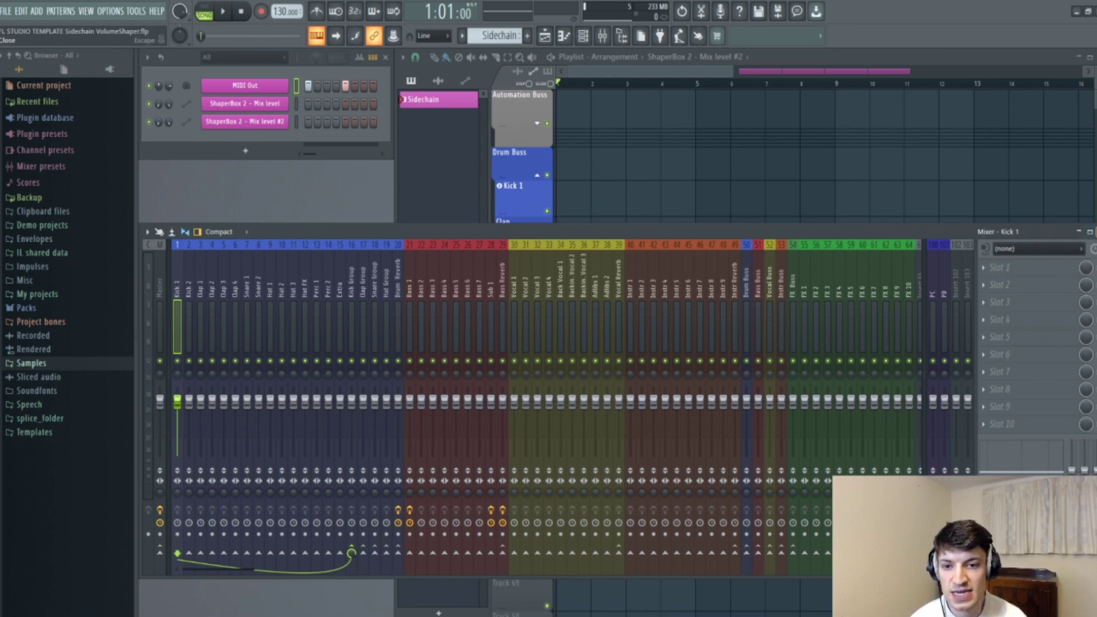
{"action": "left_click", "coordinate": [1091, 232]}
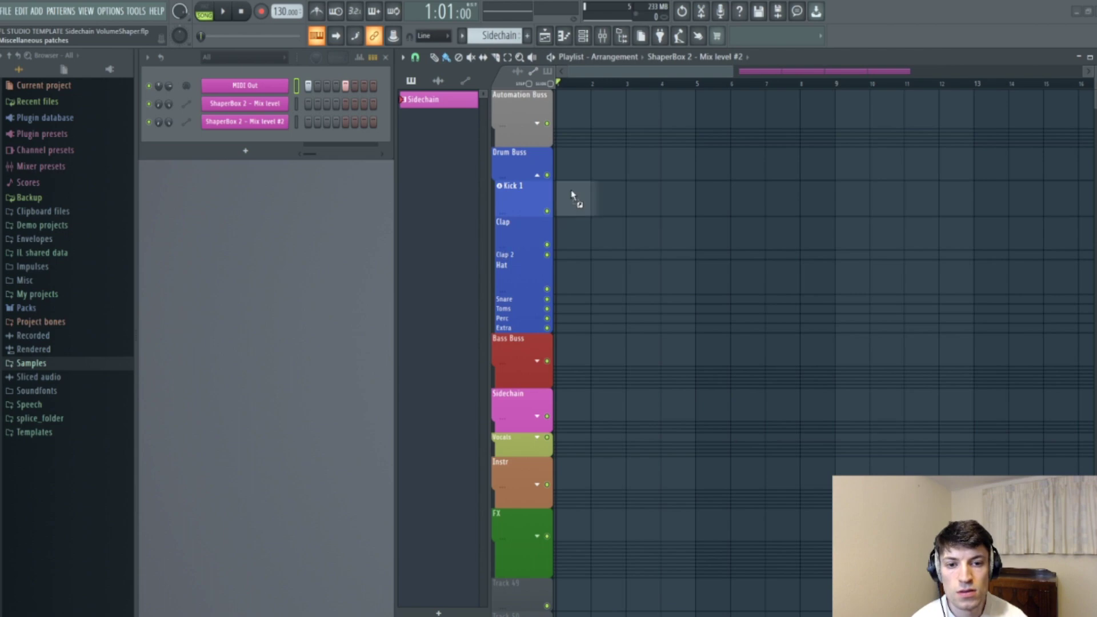
Step: Place Ravers_KICK on the Kick 1 track and recolour its channel and clip slate blue
{"action": "left_click_drag", "start_coordinate": [569, 195], "coordinate": [574, 196]}
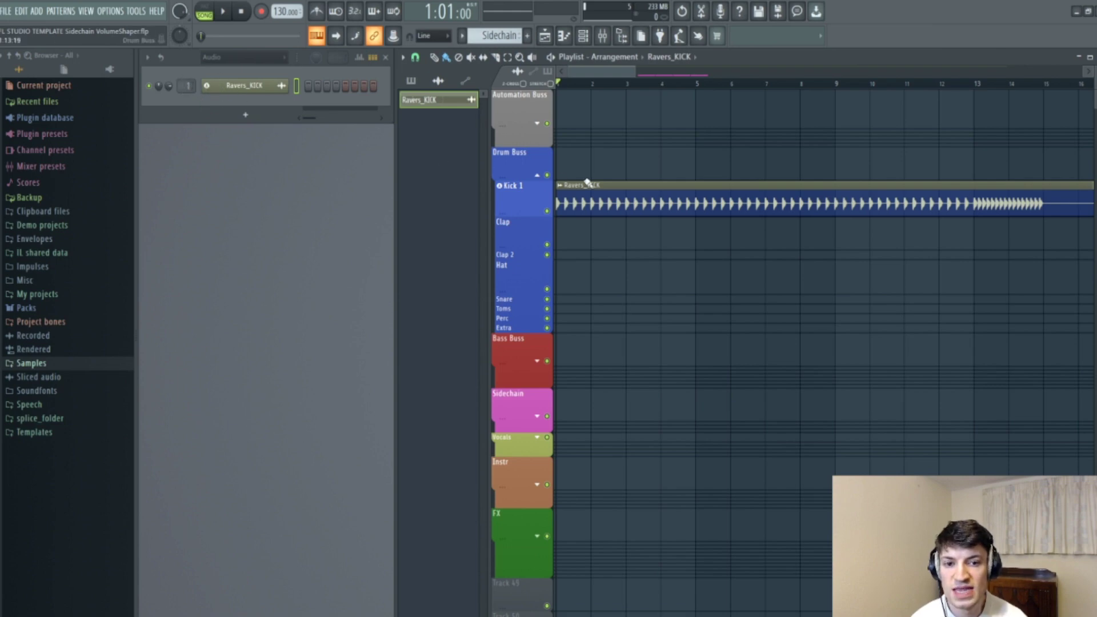
{"action": "right_click", "coordinate": [282, 85]}
{"action": "left_click", "coordinate": [342, 126]}
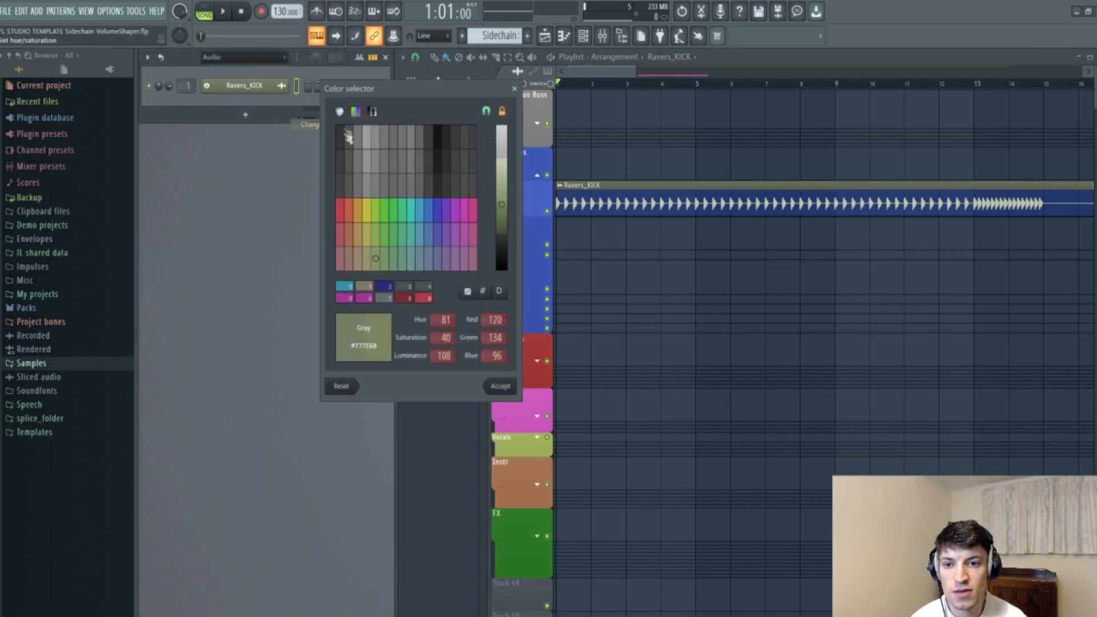
{"action": "left_click", "coordinate": [437, 210]}
{"action": "left_click_drag", "start_coordinate": [503, 216], "coordinate": [503, 195]}
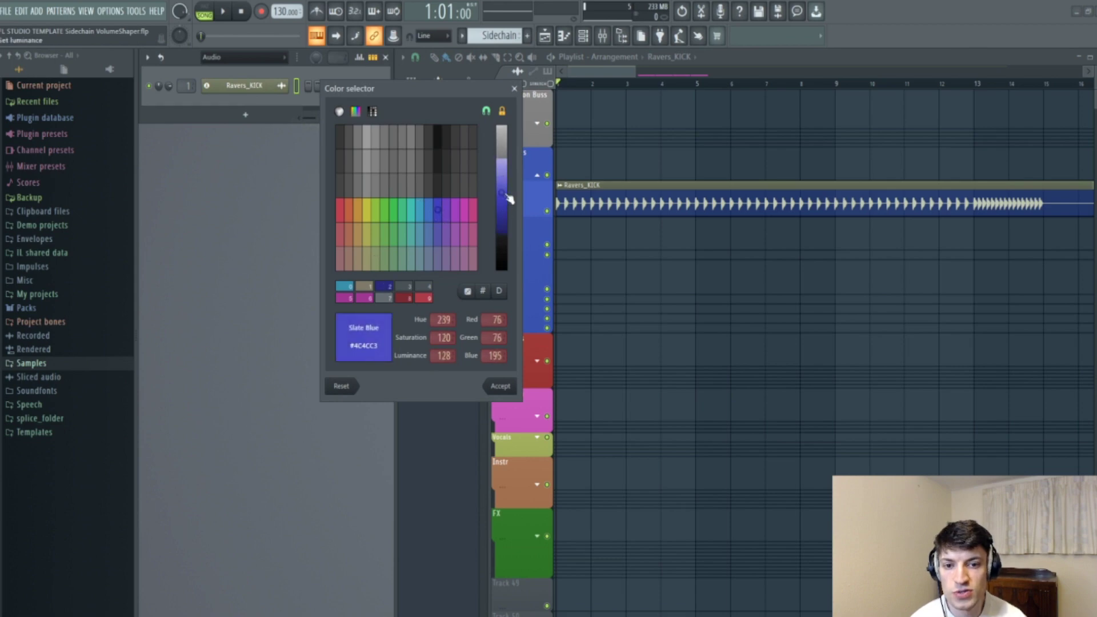
{"action": "left_click", "coordinate": [500, 386]}
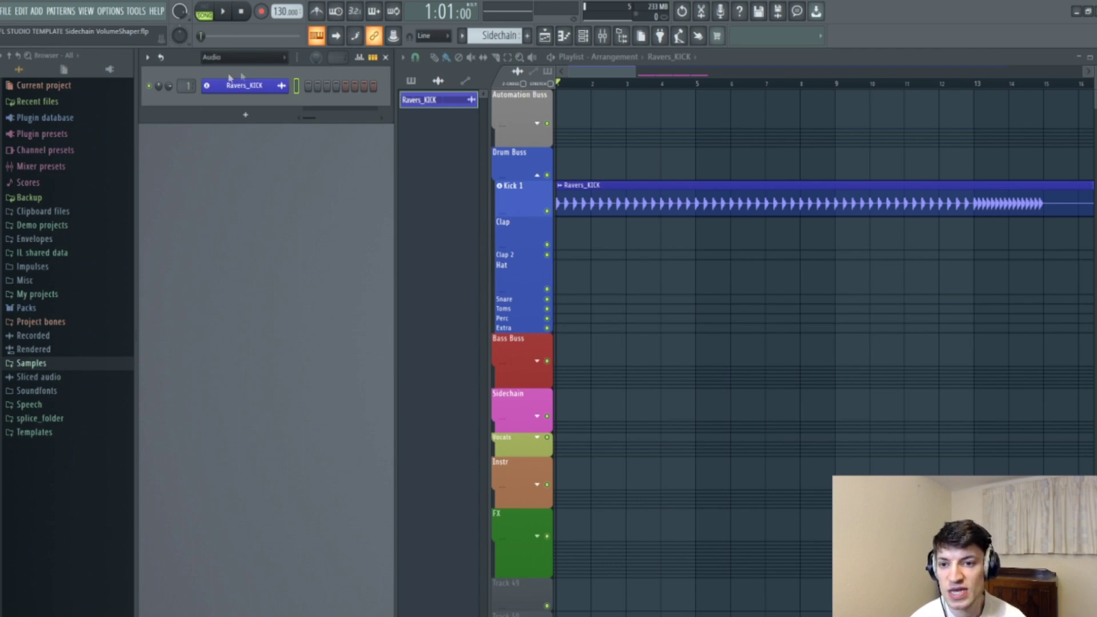
Step: Check Kick 1 in the Mixer, then make the Clap track an audio track routed to 3. Clap 1
{"action": "left_click", "coordinate": [602, 35]}
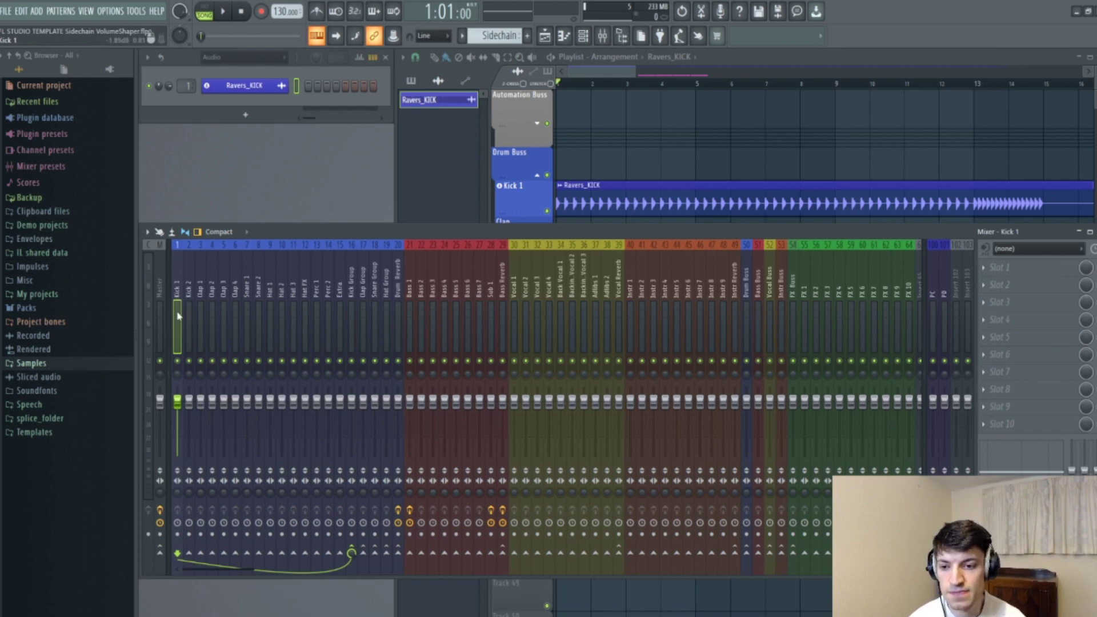
{"action": "key", "text": "F9"}
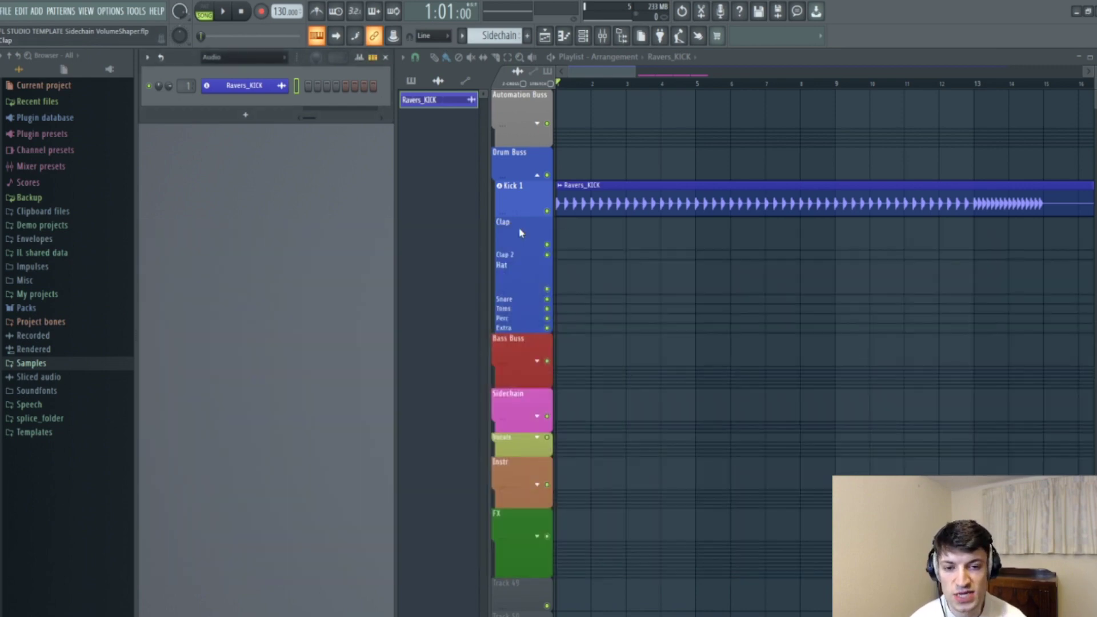
{"action": "right_click", "coordinate": [518, 227]}
{"action": "mouse_move", "coordinate": [600, 283]}
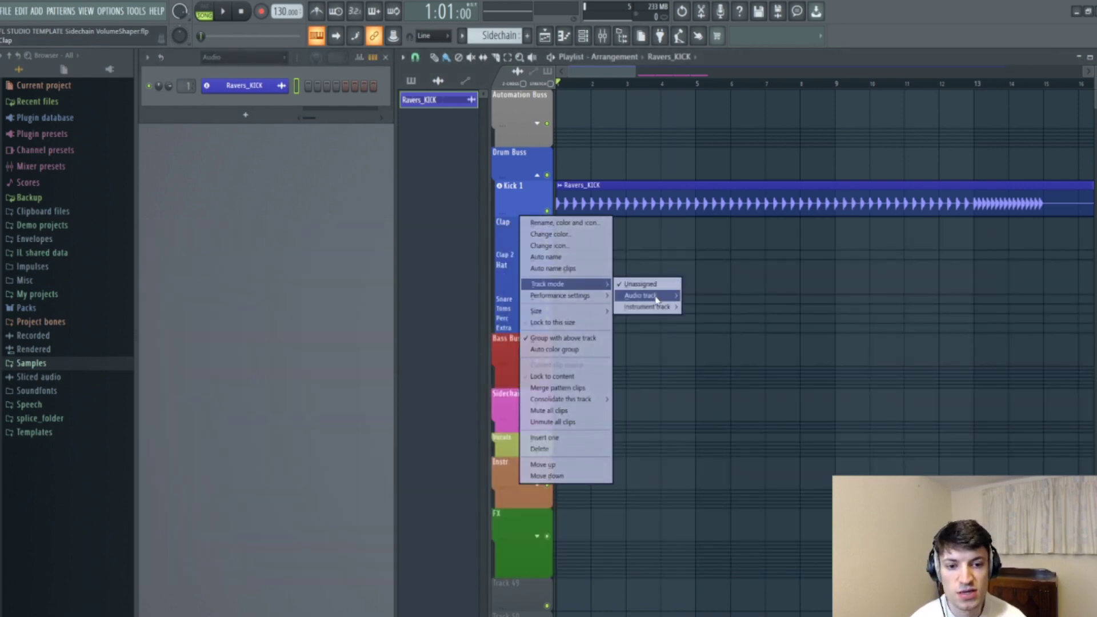
{"action": "mouse_move", "coordinate": [646, 295]}
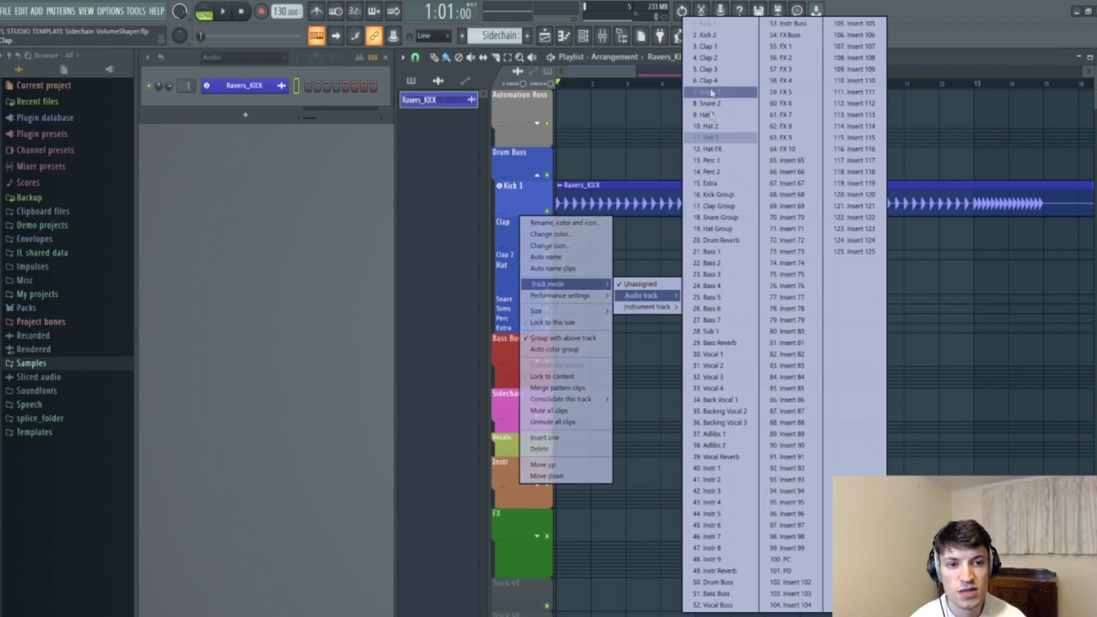
{"action": "left_click", "coordinate": [727, 50]}
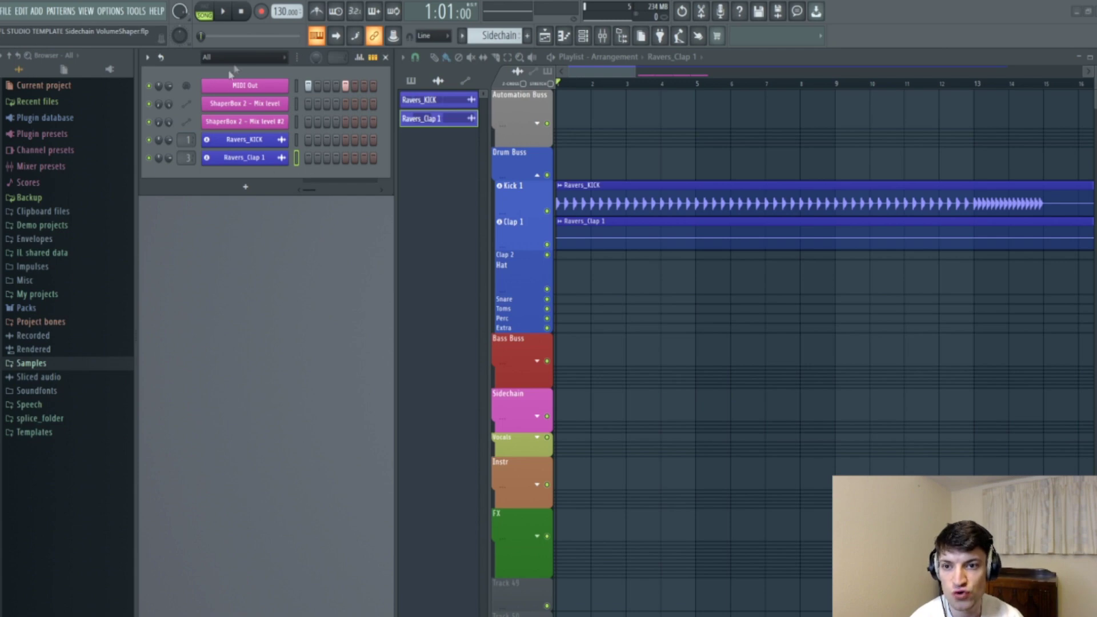
Step: Move ShaperBox 2 - Mix level #2 to the rack's bottom and select the MIDI Out and Mix level channels
{"action": "left_click", "coordinate": [243, 57]}
{"action": "left_click", "coordinate": [329, 208]}
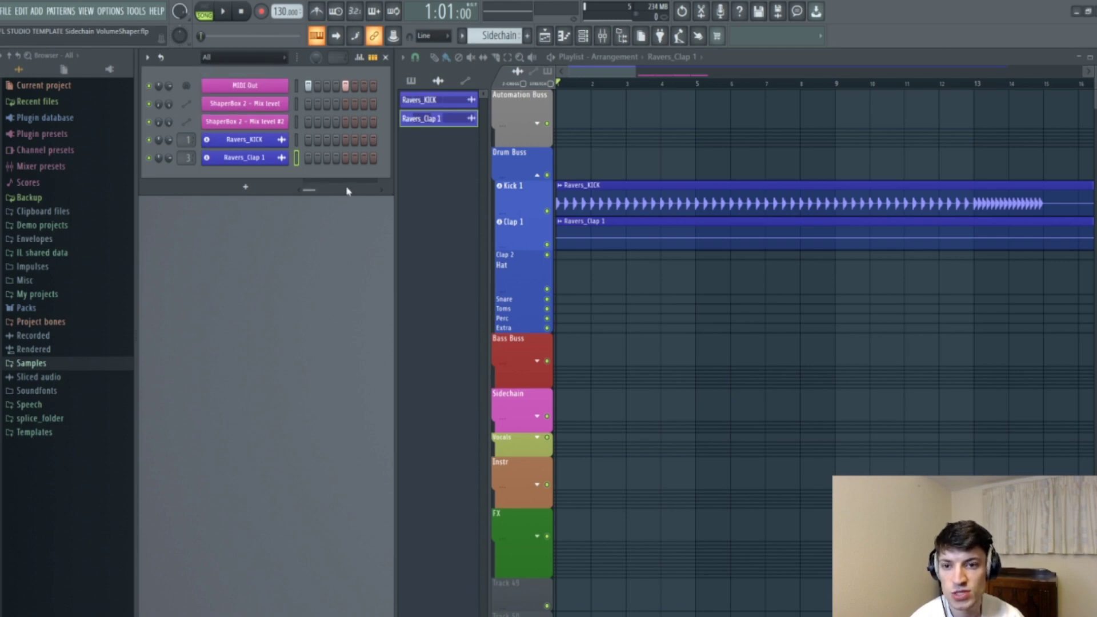
{"action": "left_click", "coordinate": [296, 122]}
{"action": "key", "text": "alt+Down"}
{"action": "key", "text": "alt+Down"}
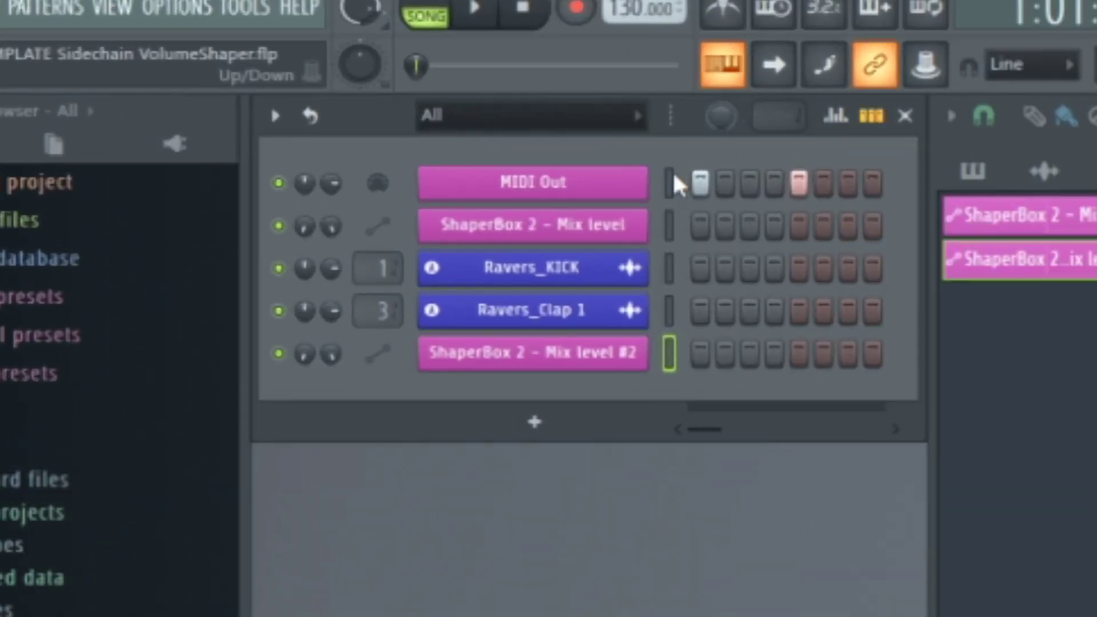
{"action": "left_click_drag", "start_coordinate": [297, 85], "coordinate": [298, 104]}
{"action": "left_click", "coordinate": [669, 357], "text": "ctrl"}
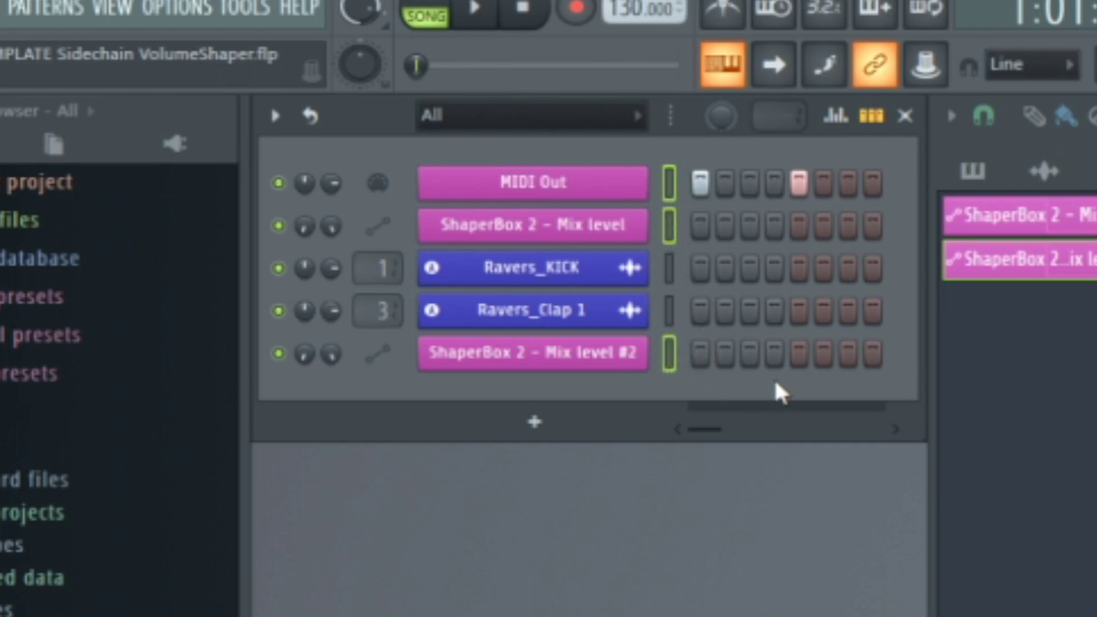
Step: Group MIDI Out and both ShaperBox channels as 'Sidechain', then check the group filter views
{"action": "key", "text": "alt+g"}
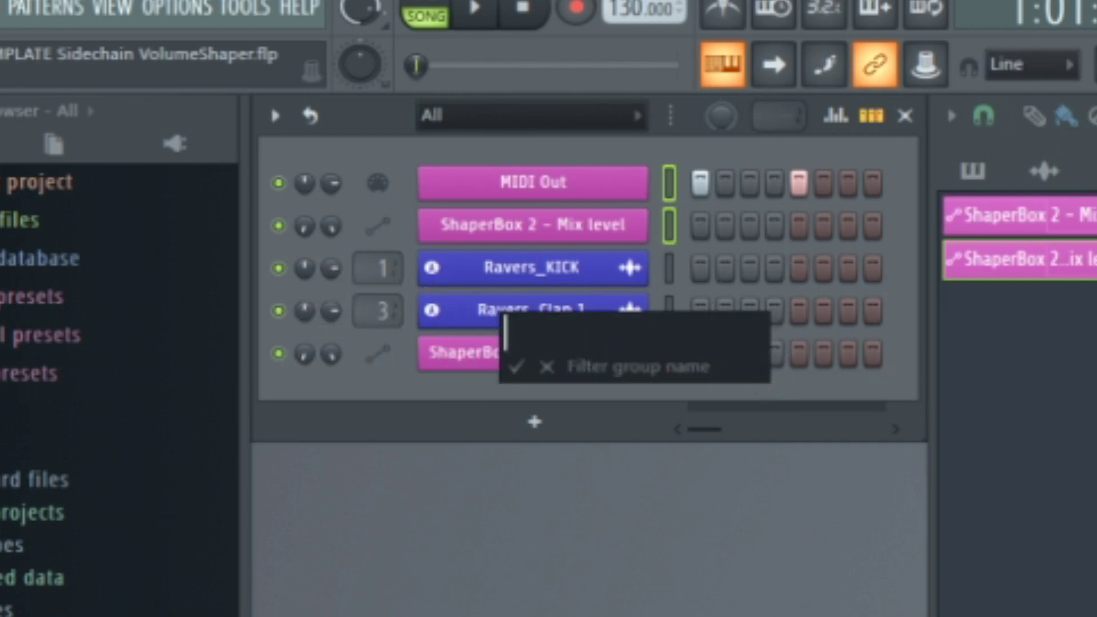
{"action": "type", "text": "Sidech"}
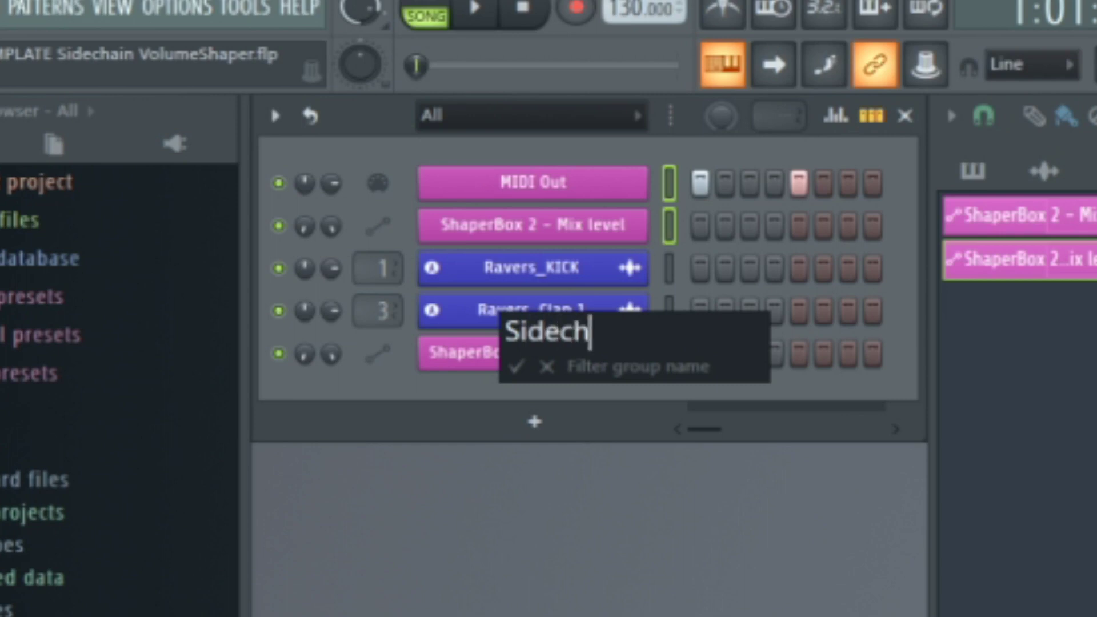
{"action": "type", "text": "ain"}
{"action": "key", "text": "Return"}
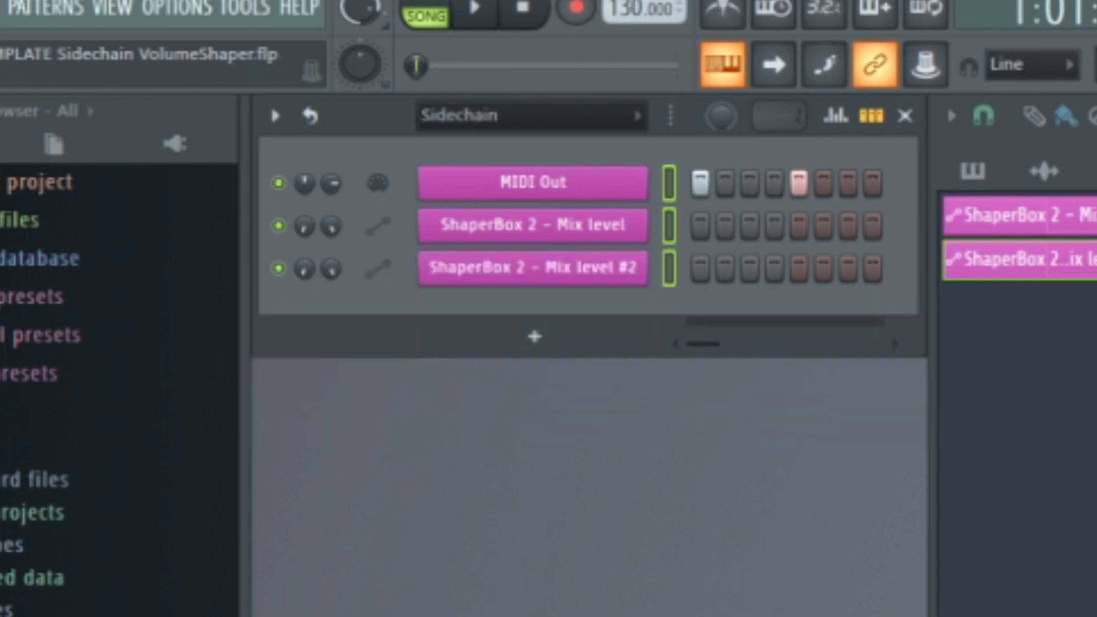
{"action": "left_click", "coordinate": [520, 110]}
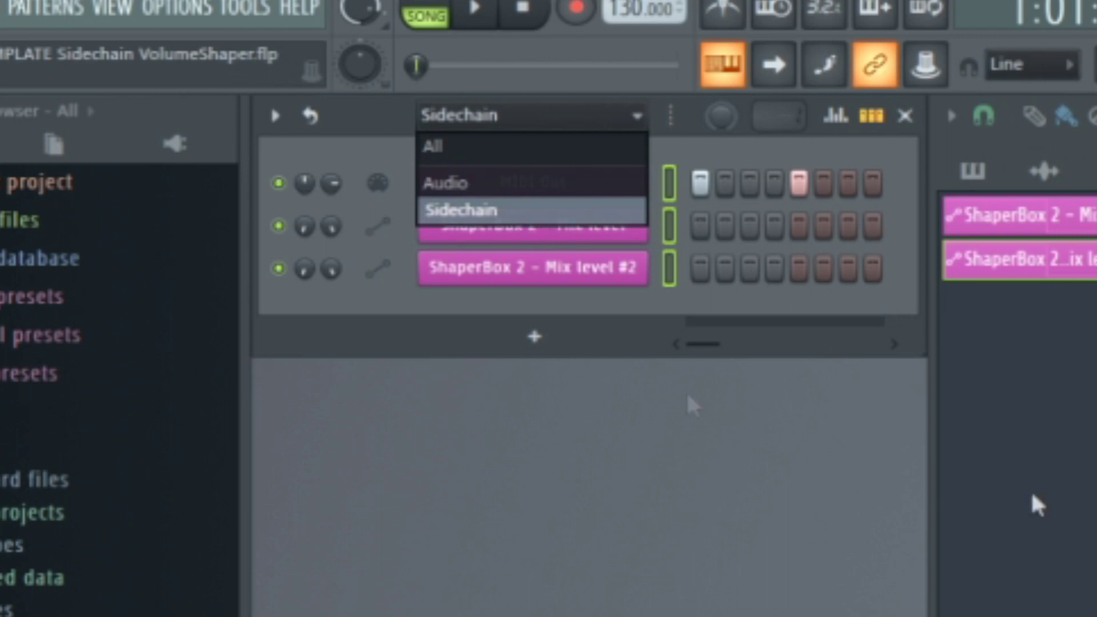
{"action": "left_click", "coordinate": [433, 146]}
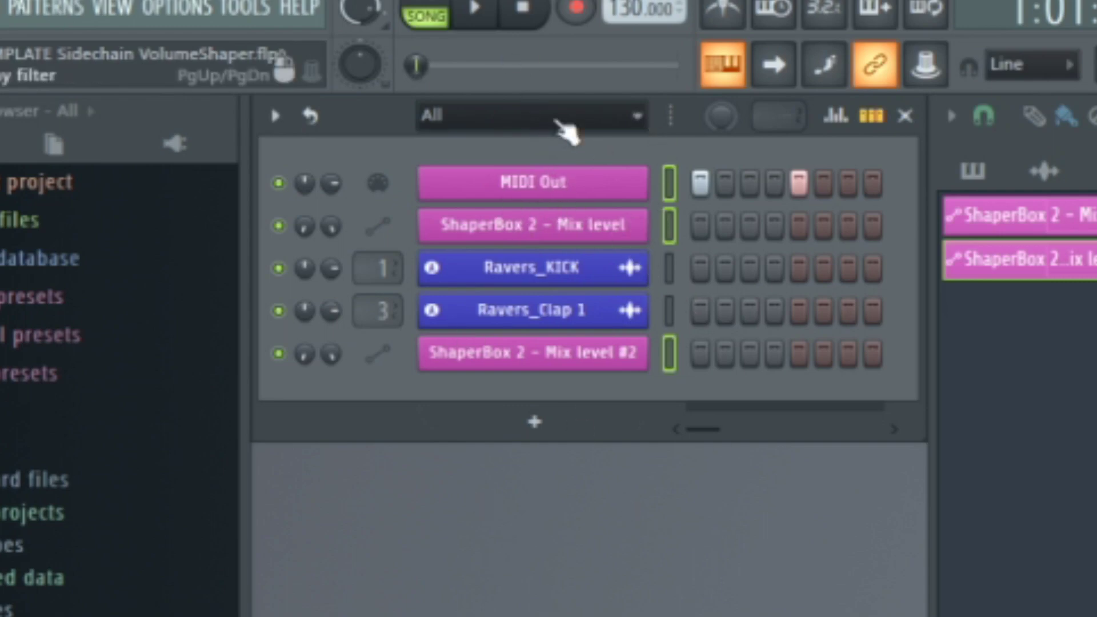
{"action": "left_click", "coordinate": [557, 122]}
{"action": "left_click", "coordinate": [531, 211]}
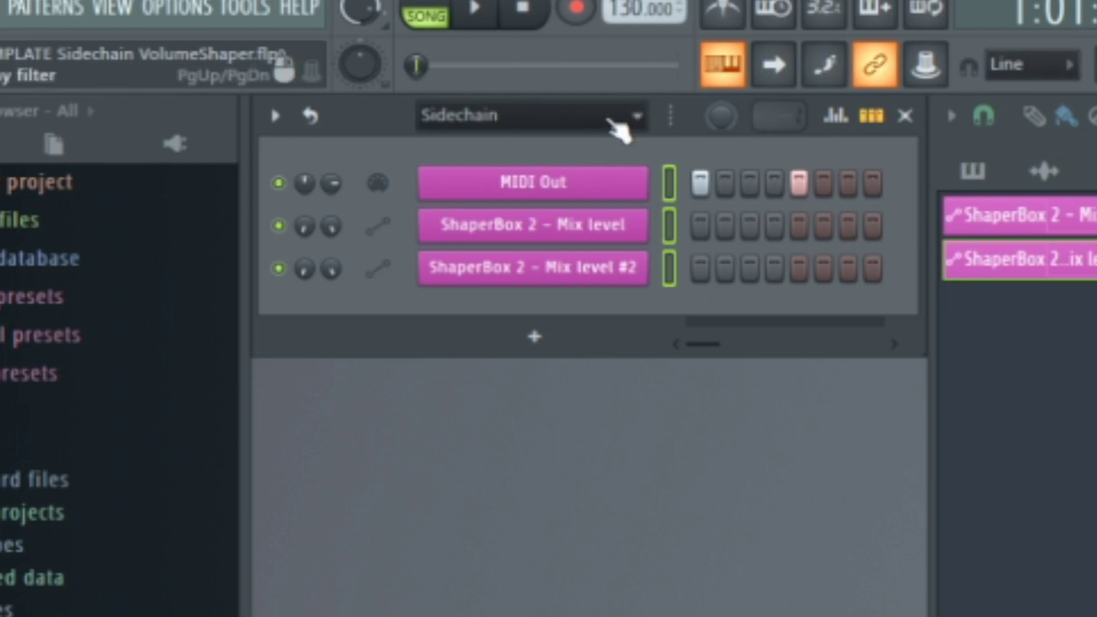
{"action": "left_click", "coordinate": [615, 125]}
{"action": "left_click", "coordinate": [577, 147]}
Step: Group Ravers_KICK and Ravers_Clap 1 as 'Drums', then filter the rack to the Sidechain group
{"action": "left_click", "coordinate": [670, 306]}
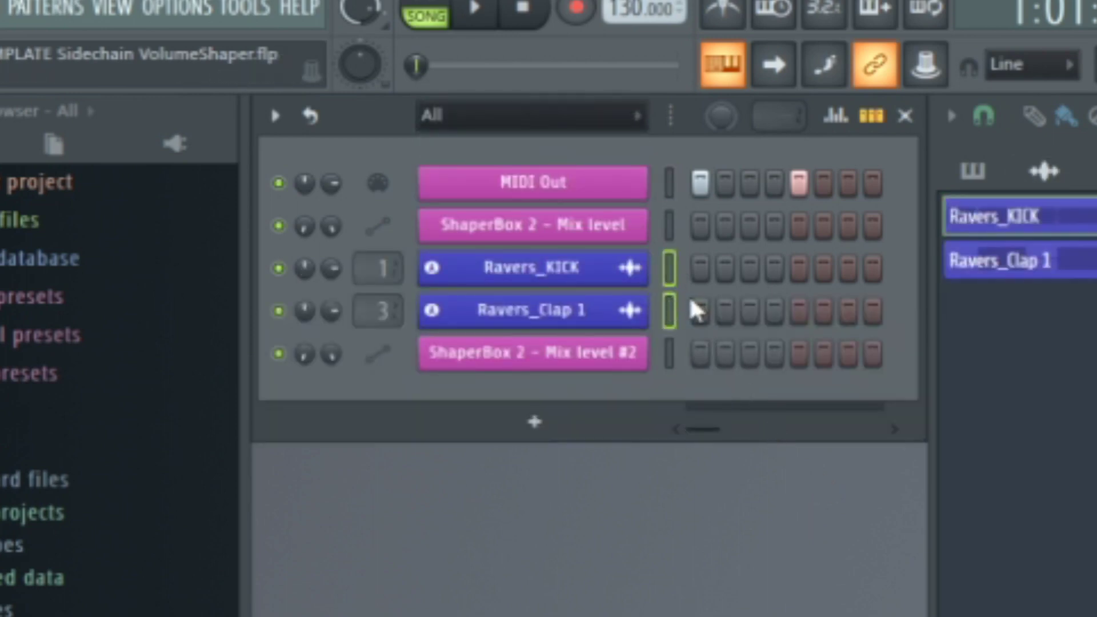
{"action": "key", "text": "alt+g"}
{"action": "type", "text": "Drums"}
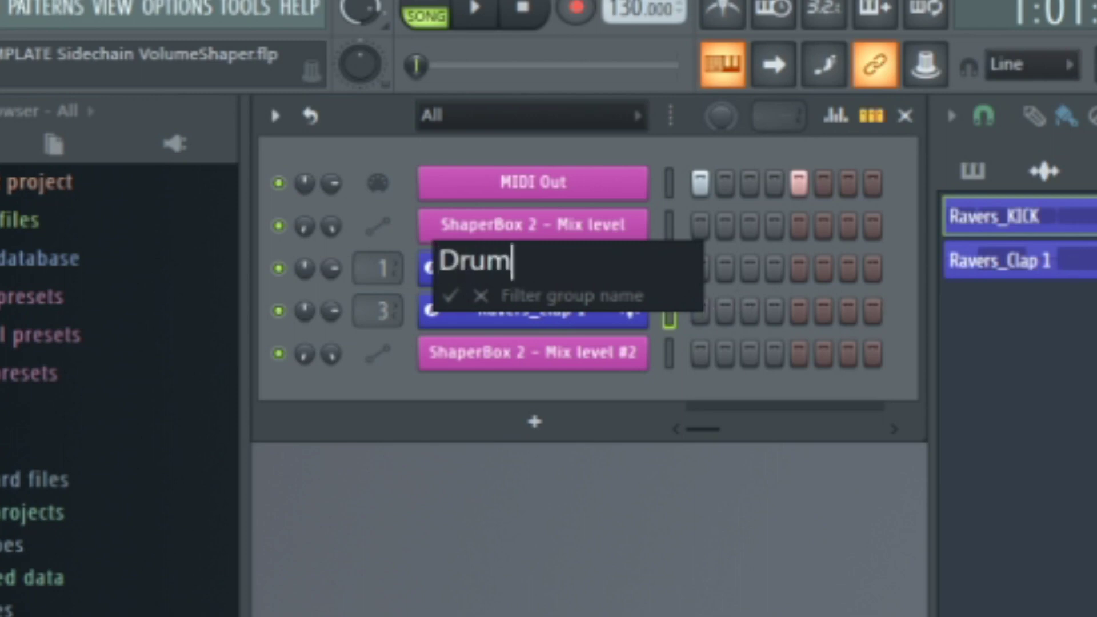
{"action": "key", "text": "Return"}
{"action": "left_click", "coordinate": [616, 122]}
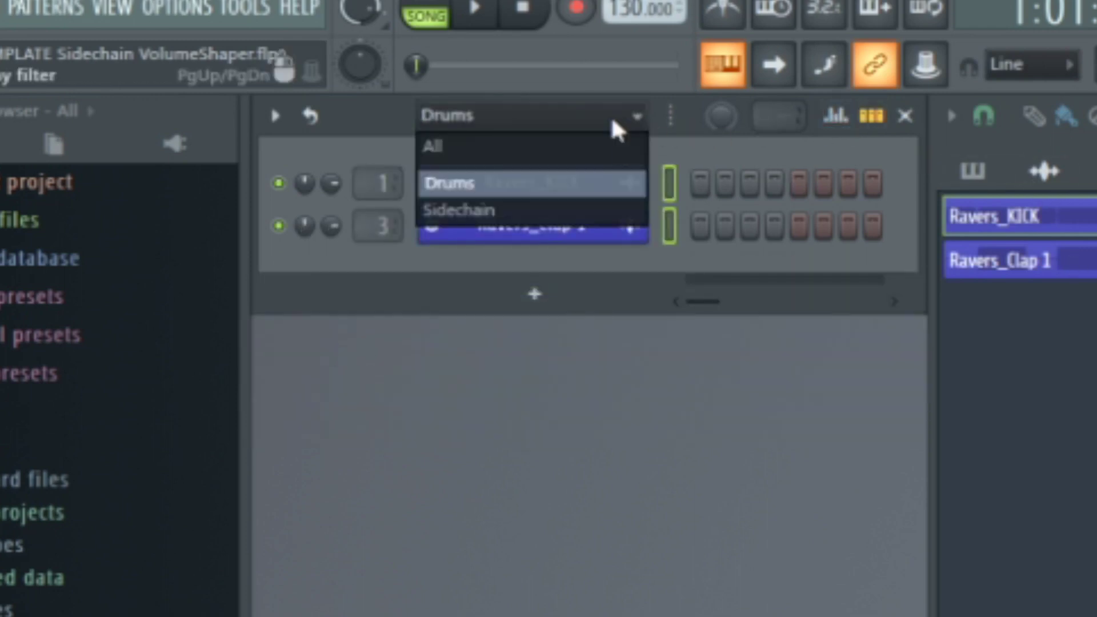
{"action": "left_click", "coordinate": [512, 181]}
{"action": "left_click", "coordinate": [572, 121]}
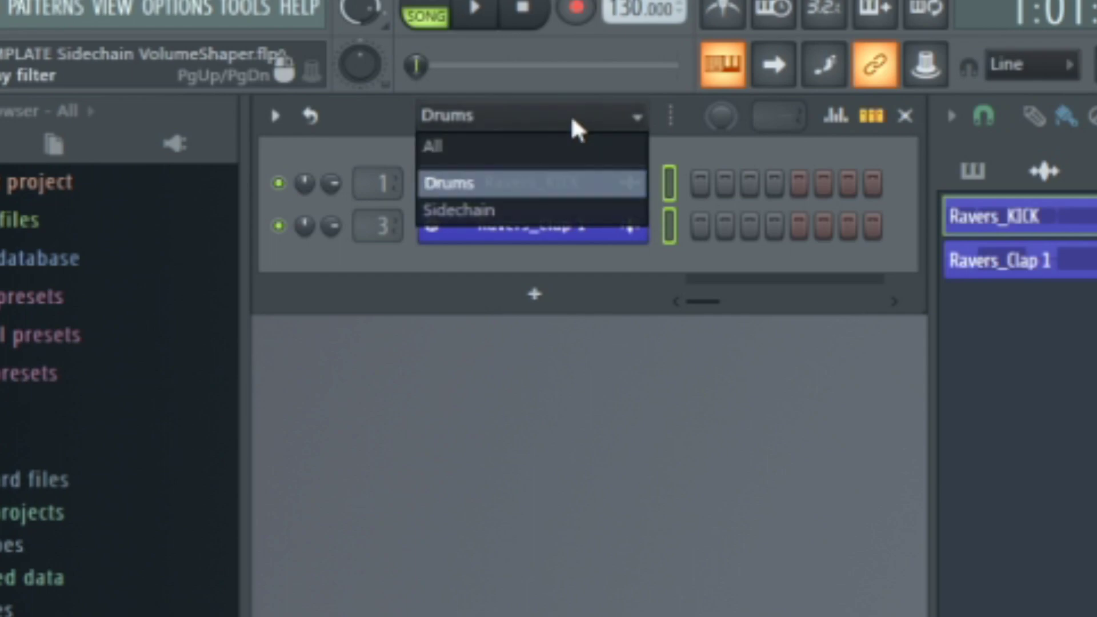
{"action": "left_click", "coordinate": [533, 210]}
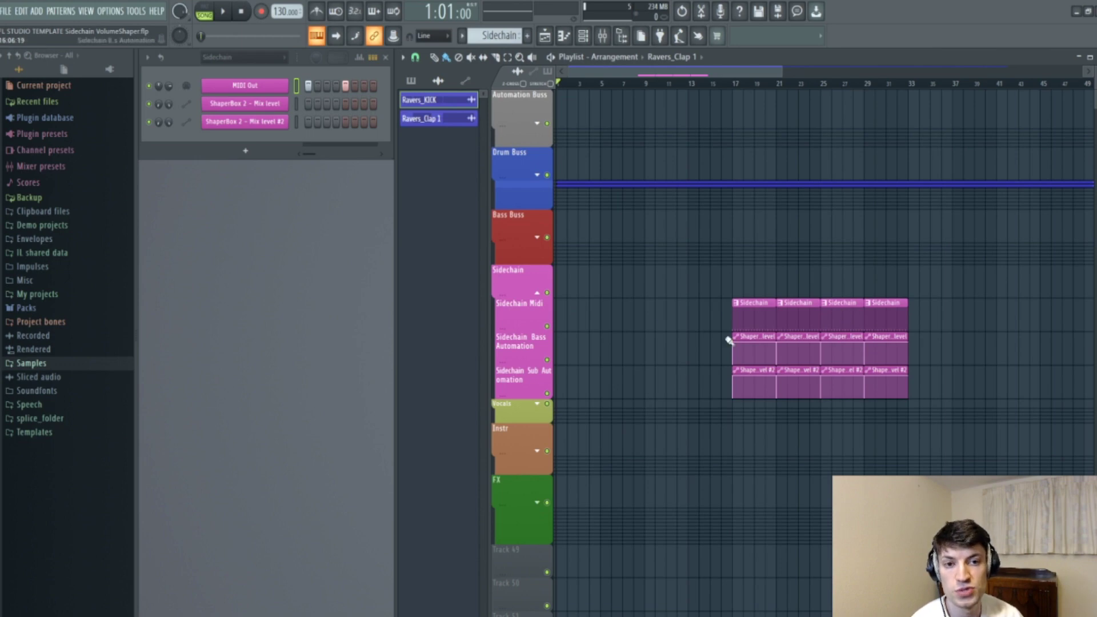
Step: Show all five channels in the channel rack, then select the Bass 1 and Kick 1 mixer tracks
{"action": "left_click", "coordinate": [533, 226]}
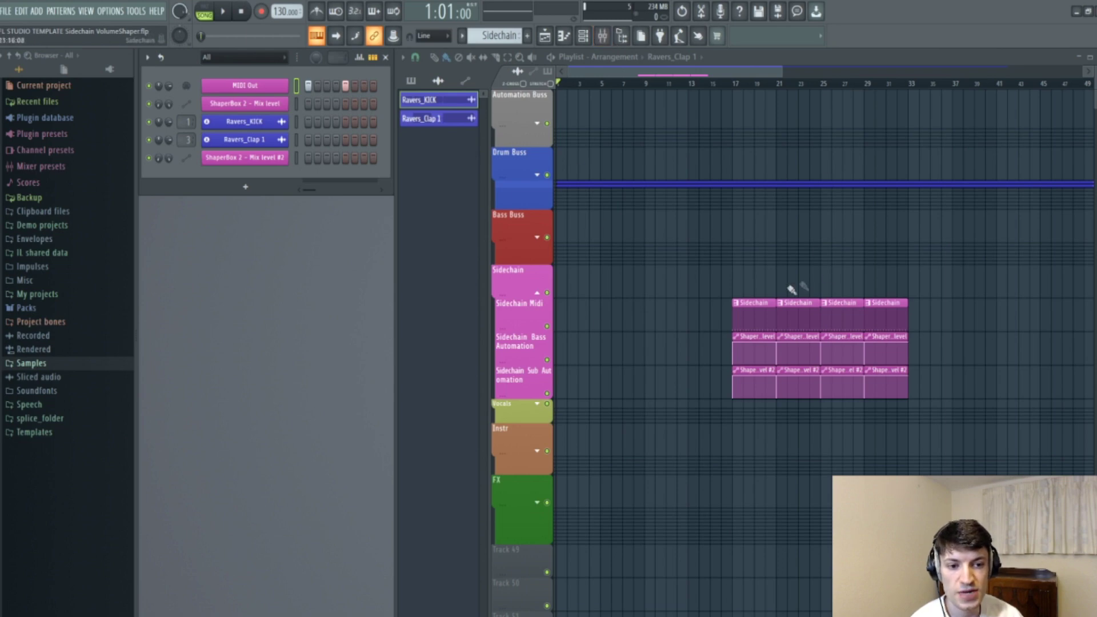
{"action": "left_click", "coordinate": [602, 36]}
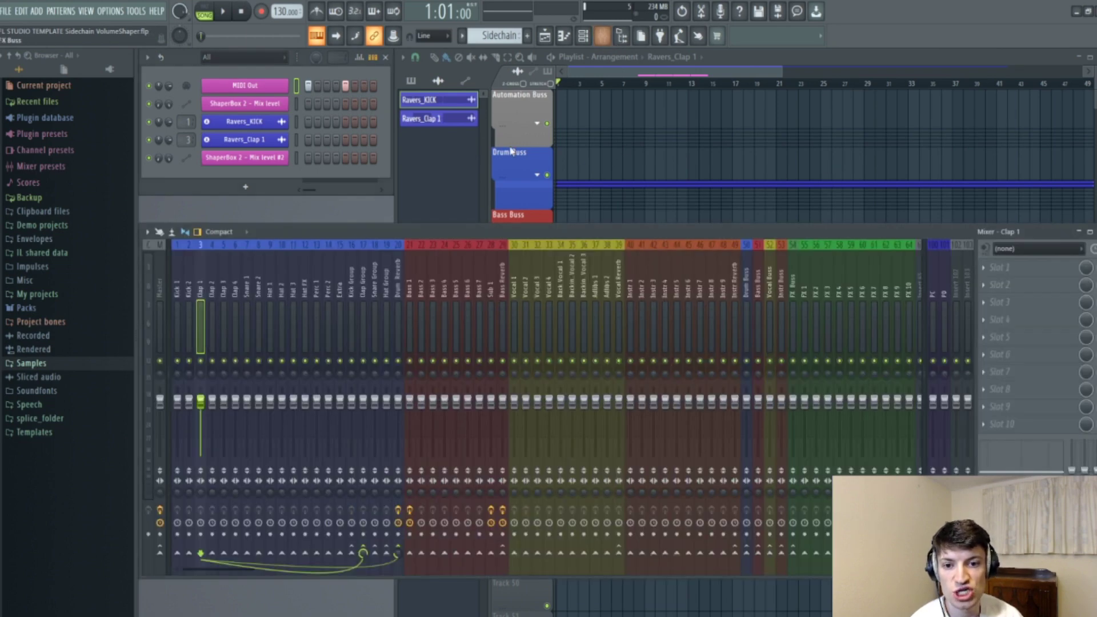
{"action": "left_click", "coordinate": [407, 320]}
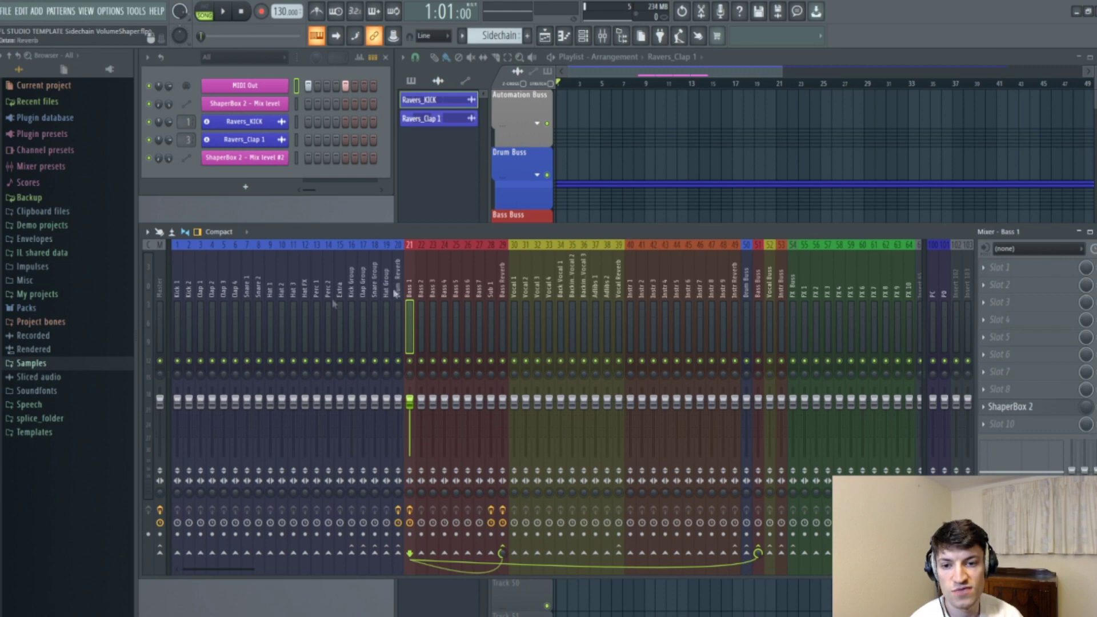
{"action": "left_click", "coordinate": [178, 303]}
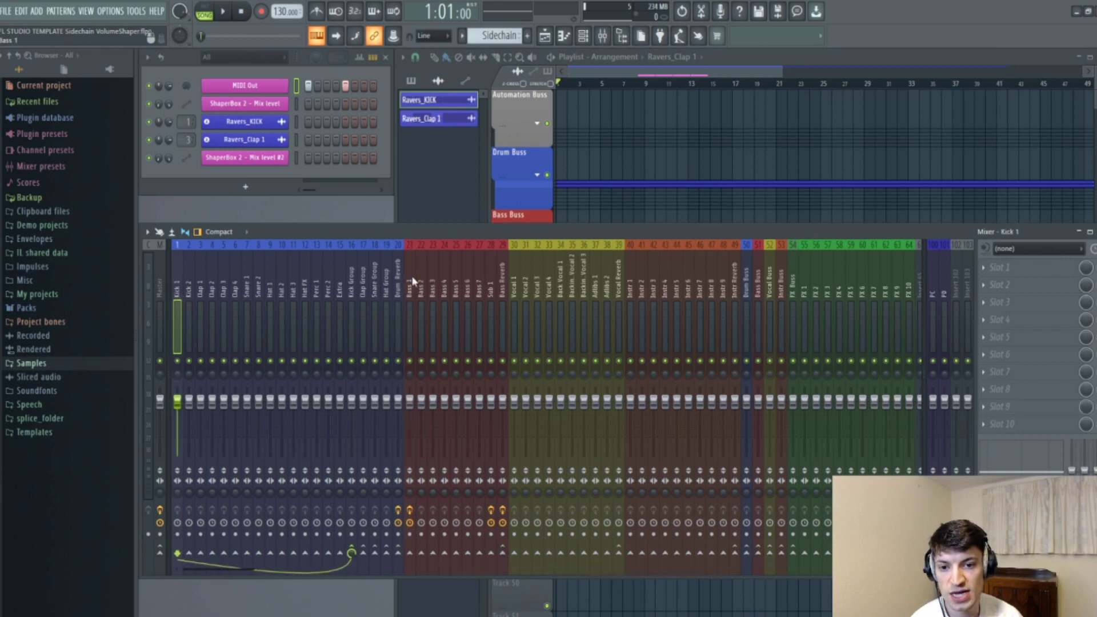
{"action": "key", "text": "F9"}
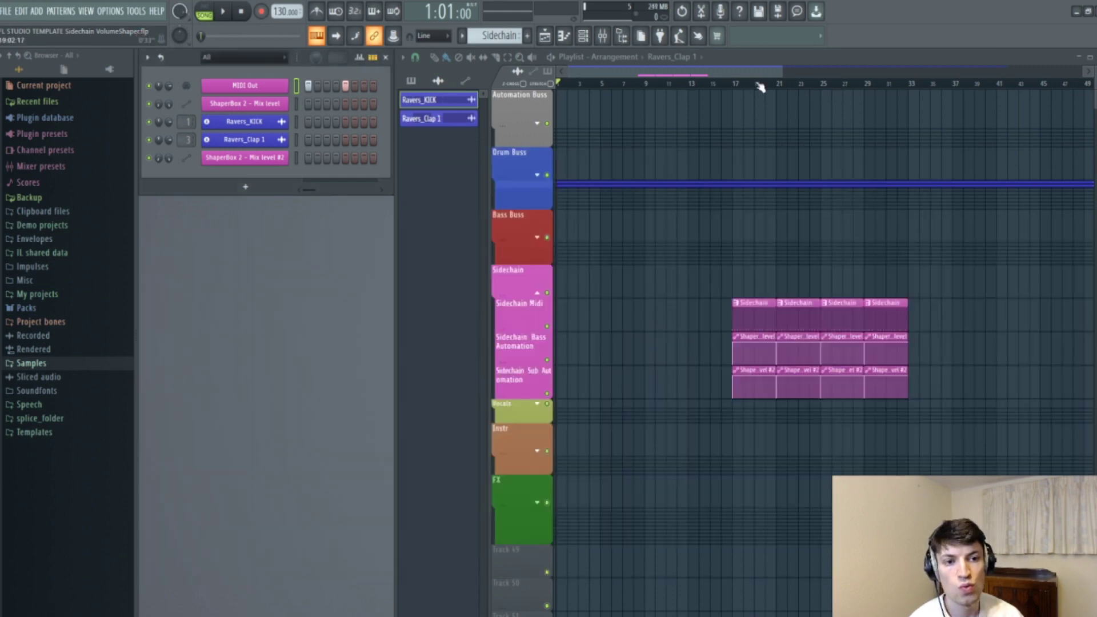
Step: Move the song playhead to bar 17, play from there, then stop
{"action": "scroll", "coordinate": [759, 86], "scroll_direction": "up", "scroll_amount": 5}
{"action": "left_click", "coordinate": [654, 86]}
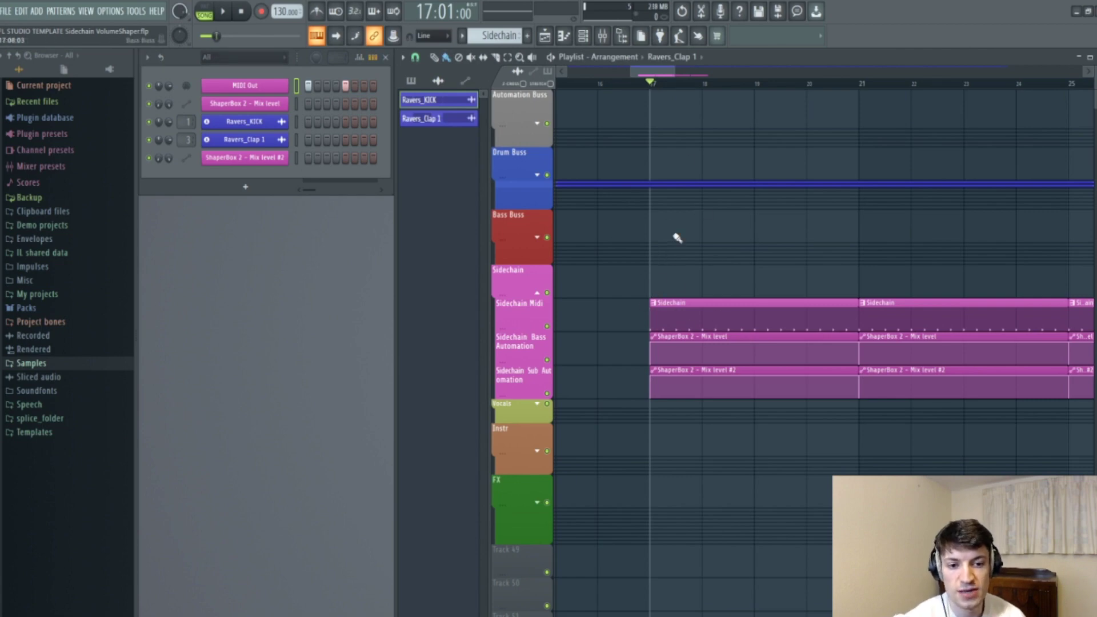
{"action": "key", "text": "space"}
{"action": "key", "text": "space"}
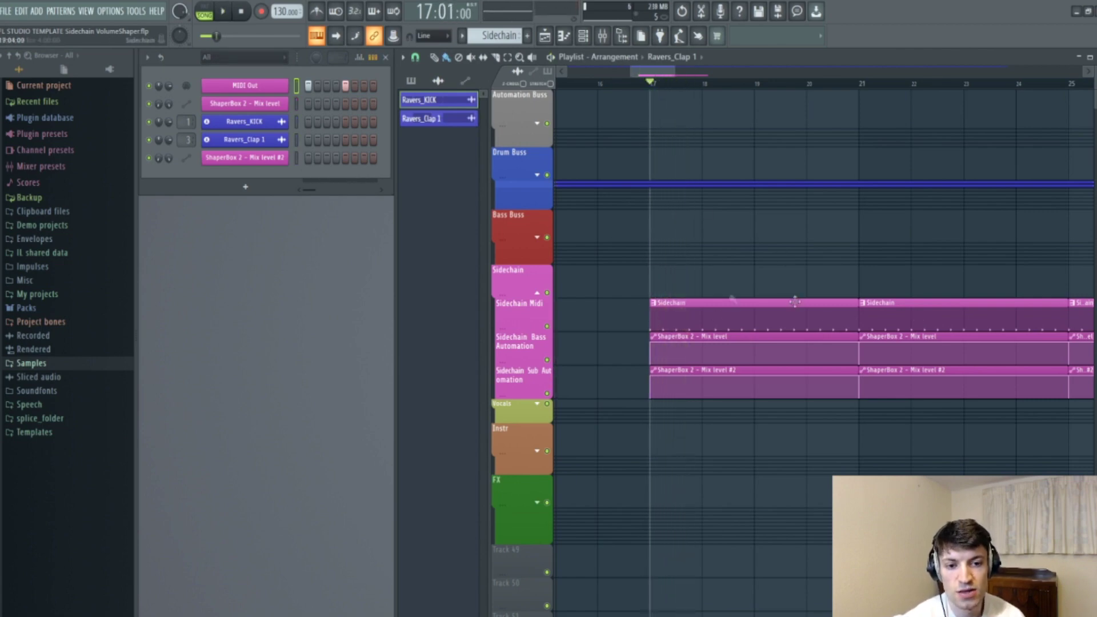
Step: Open ShaperBox 2 on the Bass 1 mixer insert, cancelling the noise library download prompt
{"action": "left_click", "coordinate": [602, 36]}
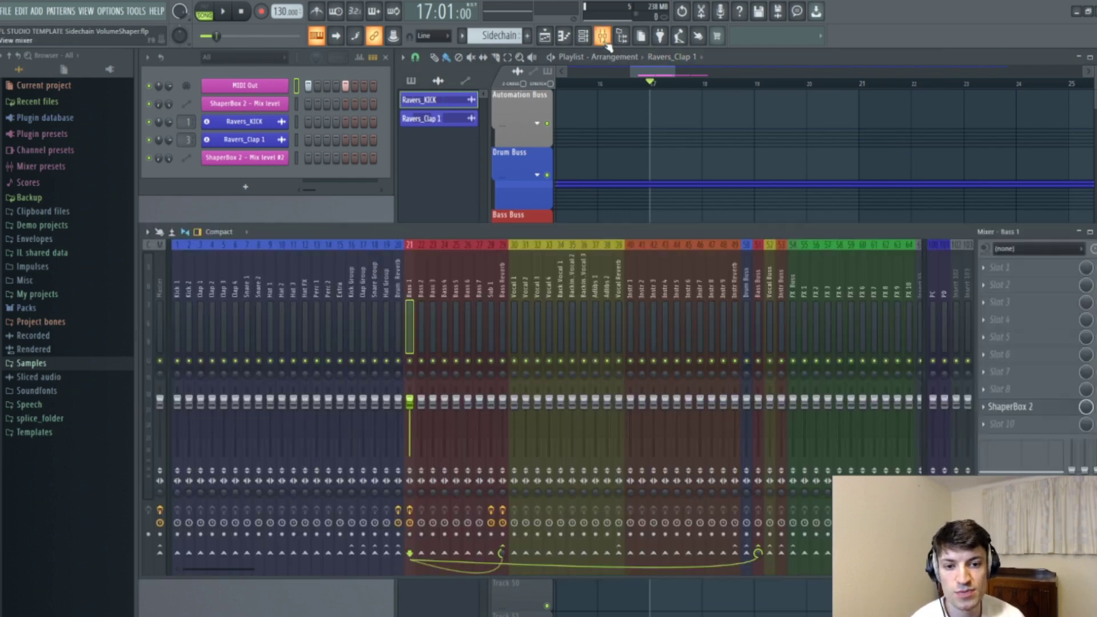
{"action": "left_click", "coordinate": [1051, 410]}
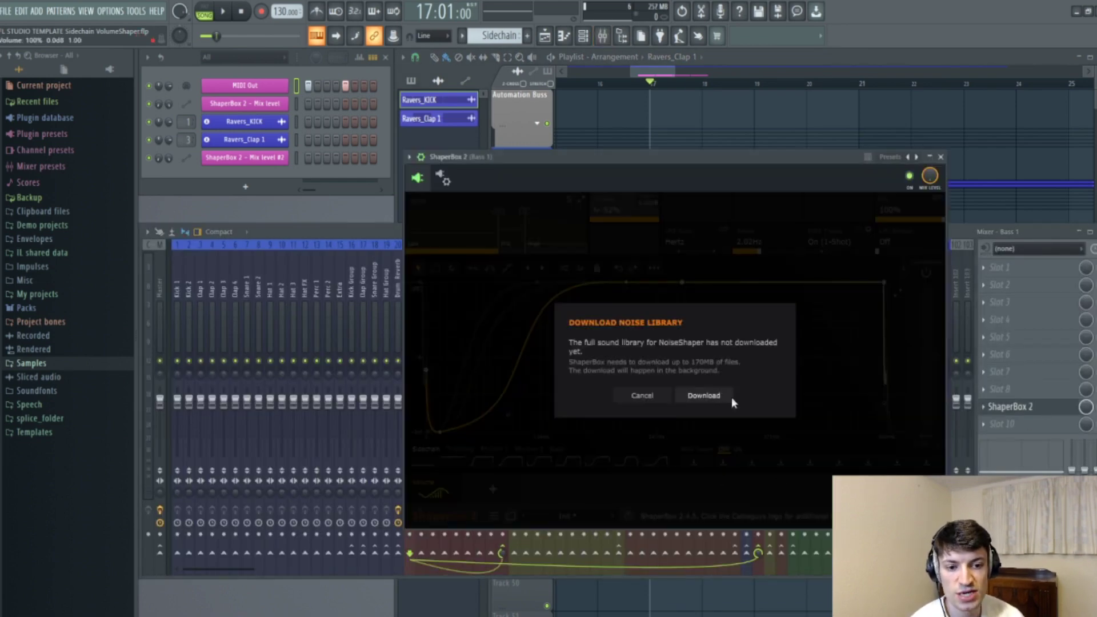
{"action": "left_click", "coordinate": [642, 395]}
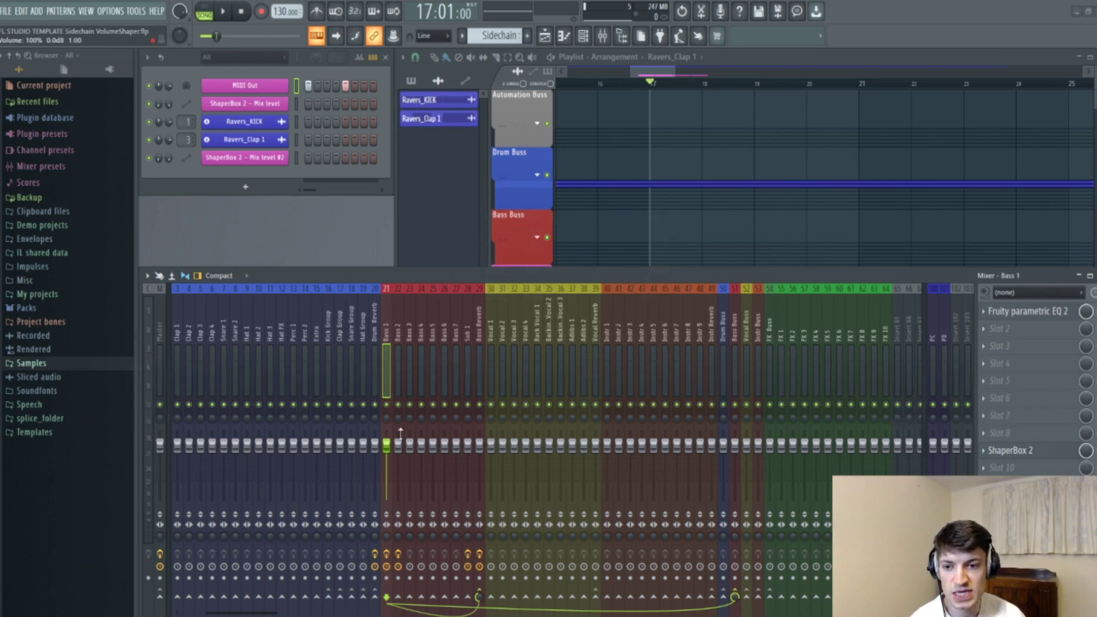
Step: Hide the mixer's effect chain panel and try the Compact layout, settling on Extra large
{"action": "left_click", "coordinate": [197, 275]}
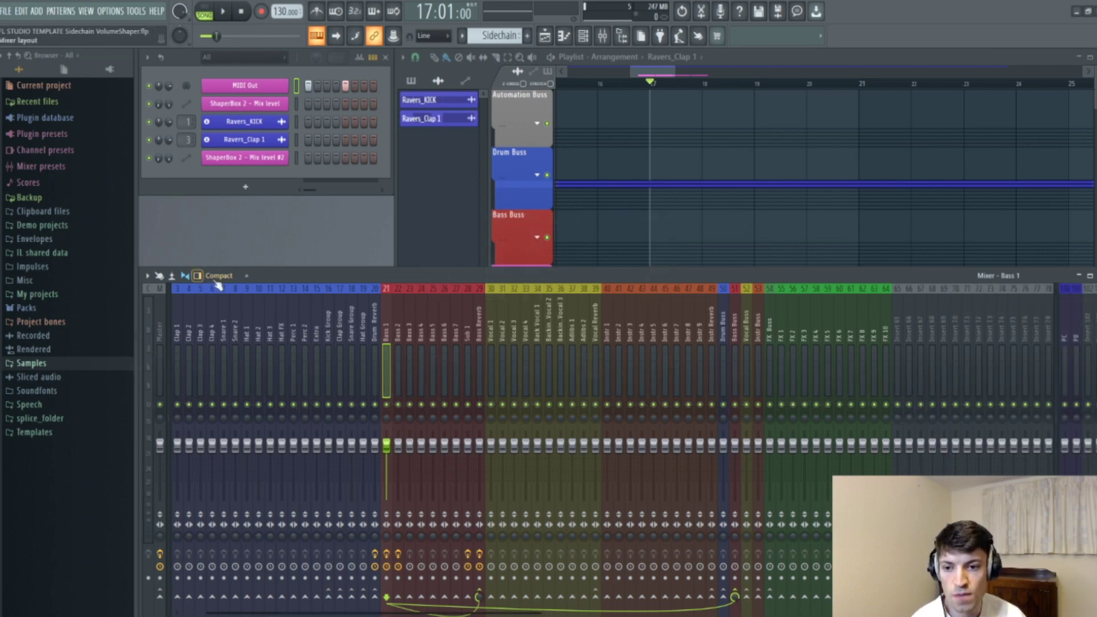
{"action": "left_click", "coordinate": [214, 276]}
{"action": "left_click", "coordinate": [227, 378]}
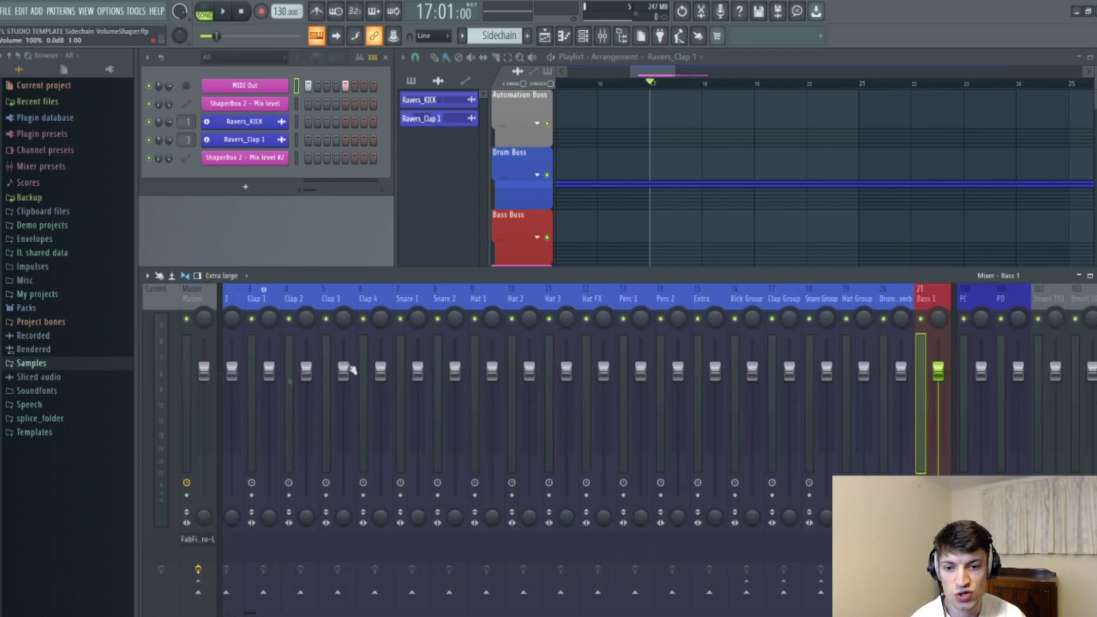
{"action": "left_click_drag", "start_coordinate": [251, 613], "coordinate": [331, 613]}
{"action": "left_click", "coordinate": [221, 276]}
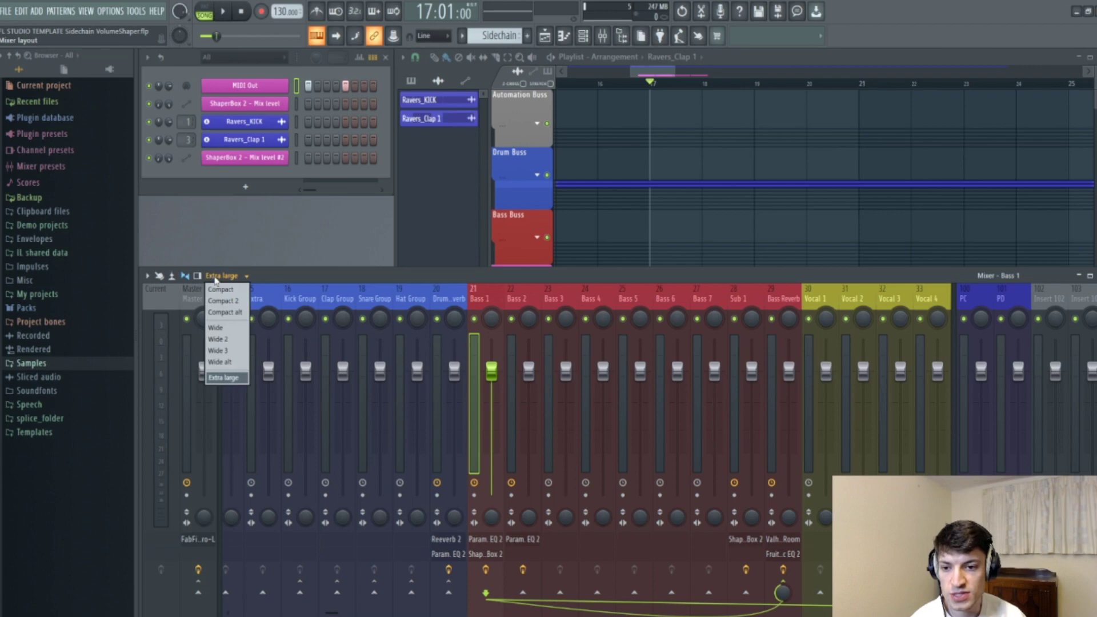
{"action": "left_click", "coordinate": [224, 290]}
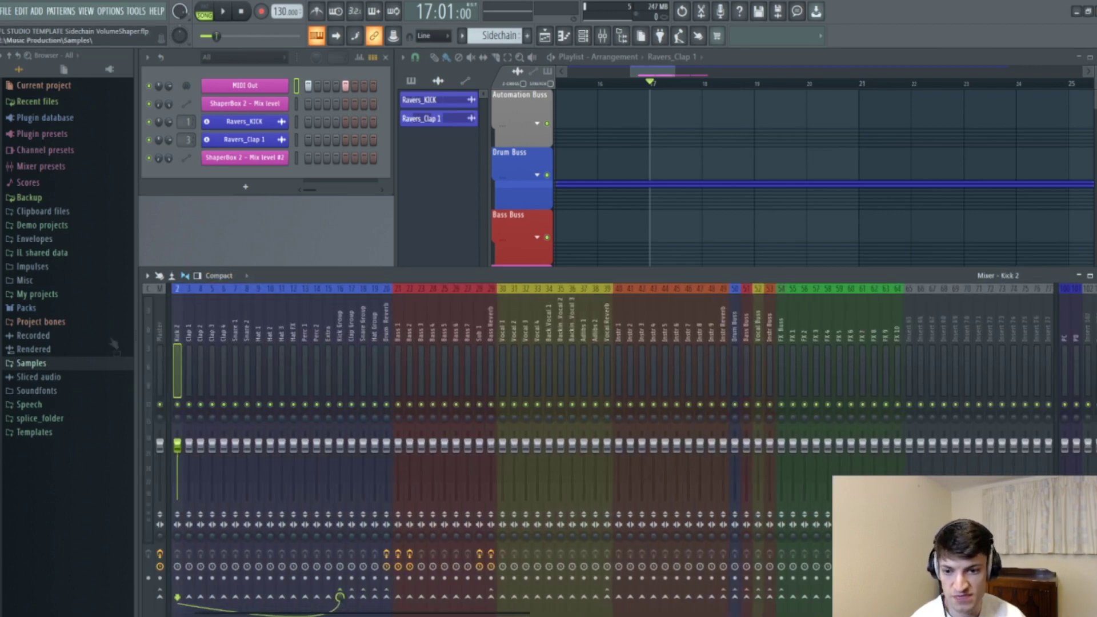
{"action": "left_click", "coordinate": [222, 276]}
{"action": "left_click", "coordinate": [224, 332]}
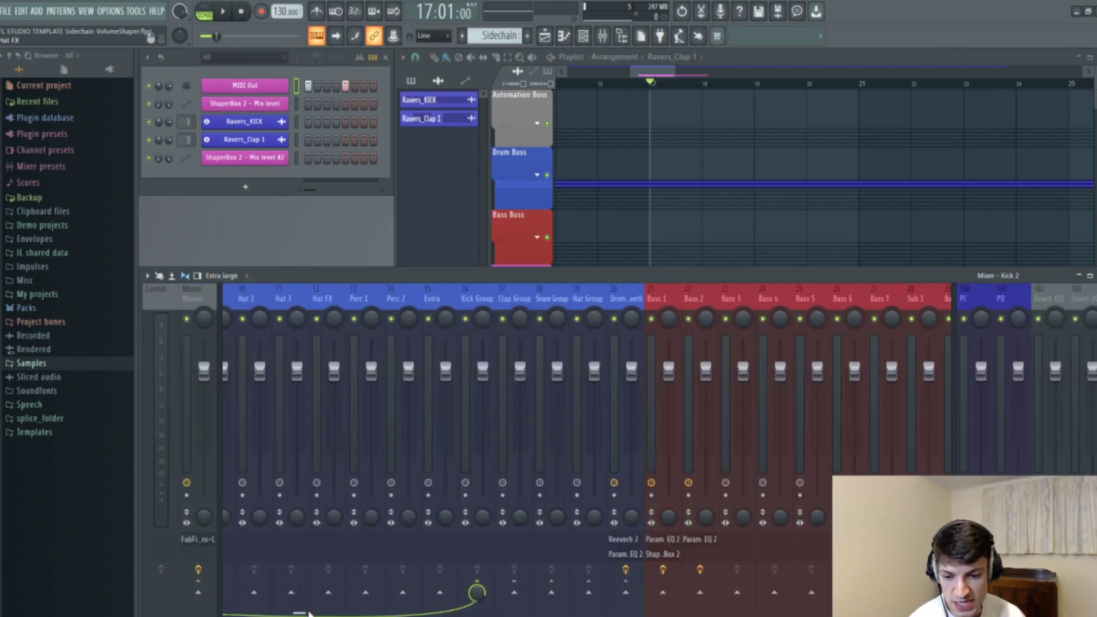
Step: Scroll to the bass inserts, make Bass 1 current, and open its parametric EQ
{"action": "scroll", "coordinate": [324, 612], "scroll_direction": "right", "scroll_amount": 3}
{"action": "scroll", "coordinate": [324, 613], "scroll_direction": "left", "scroll_amount": 1}
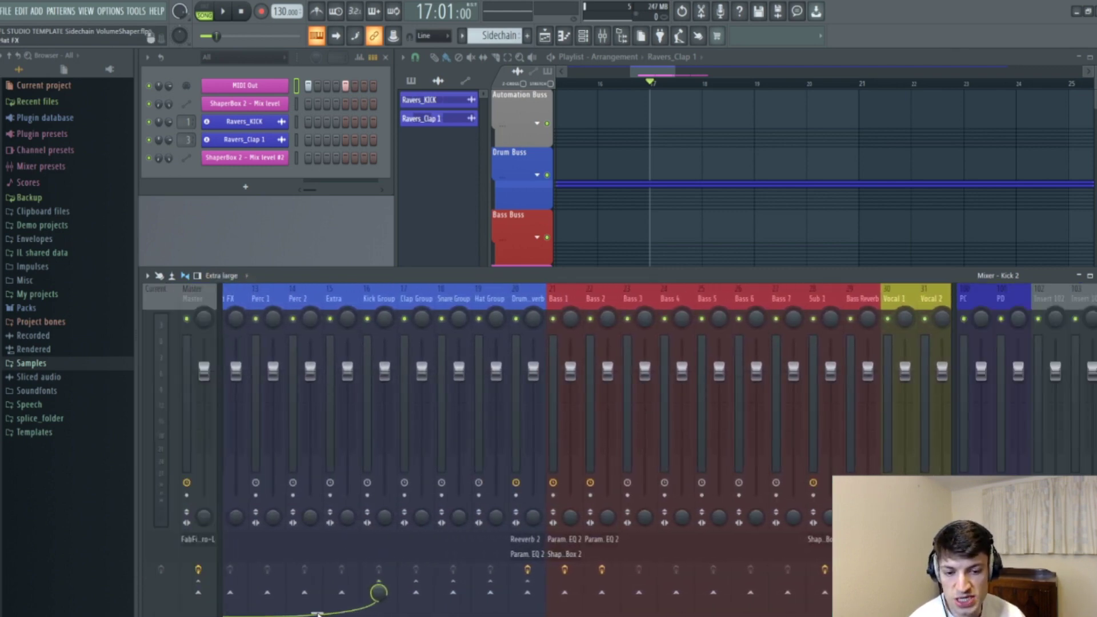
{"action": "scroll", "coordinate": [318, 613], "scroll_direction": "left", "scroll_amount": 1}
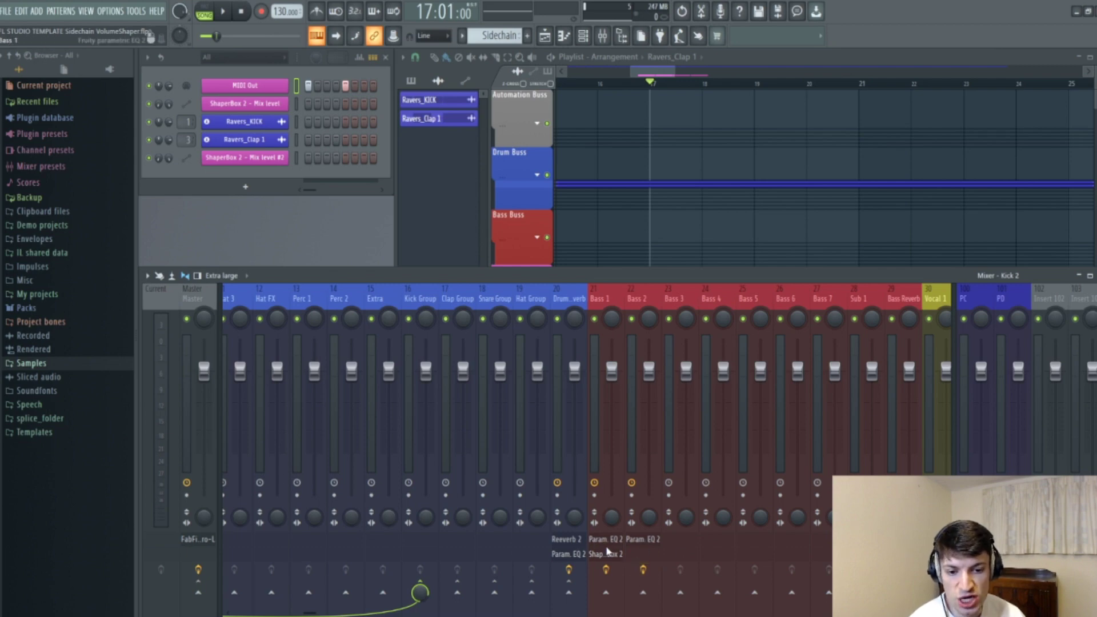
{"action": "scroll", "coordinate": [313, 613], "scroll_direction": "right", "scroll_amount": 2}
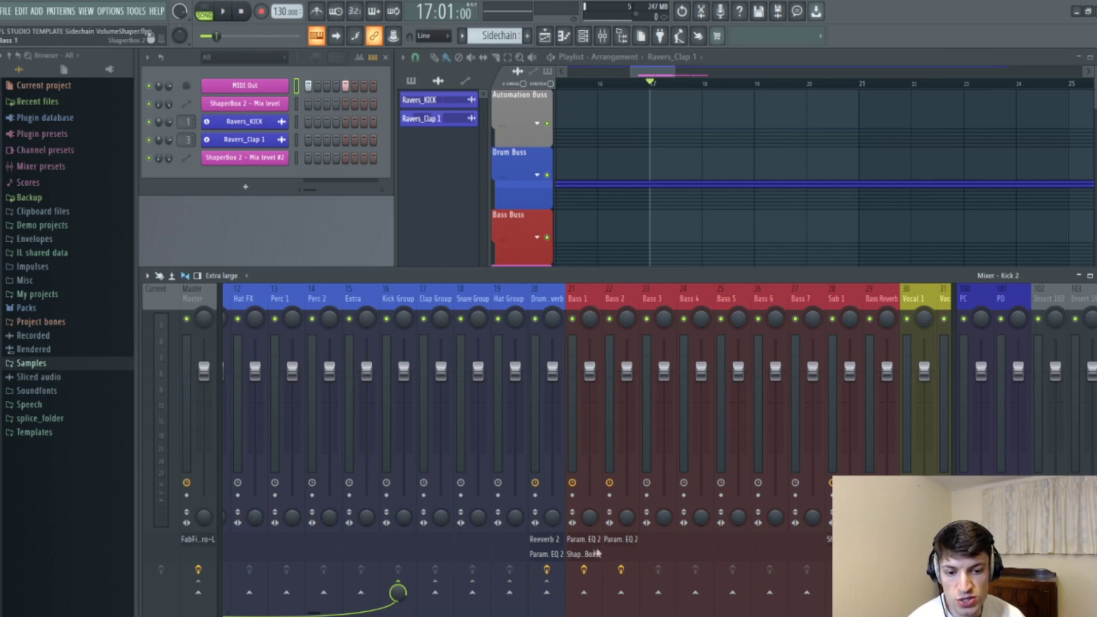
{"action": "left_click", "coordinate": [592, 303]}
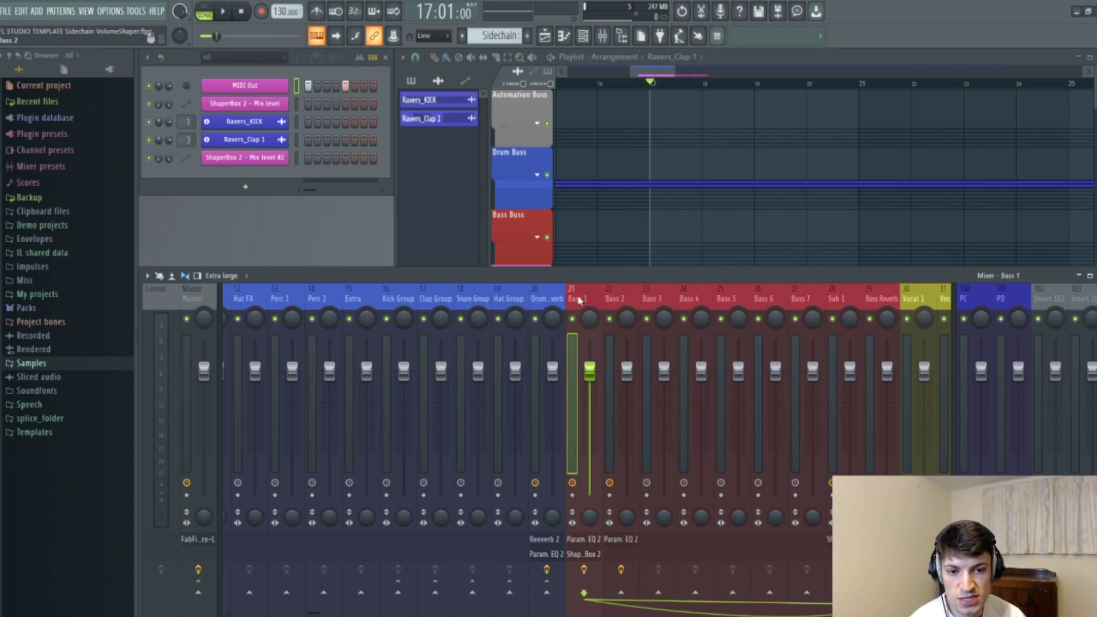
{"action": "left_click", "coordinate": [589, 543]}
Step: Open the Bass 2 EQ too, adjust a band in each bass EQ, then close both
{"action": "left_click", "coordinate": [622, 539]}
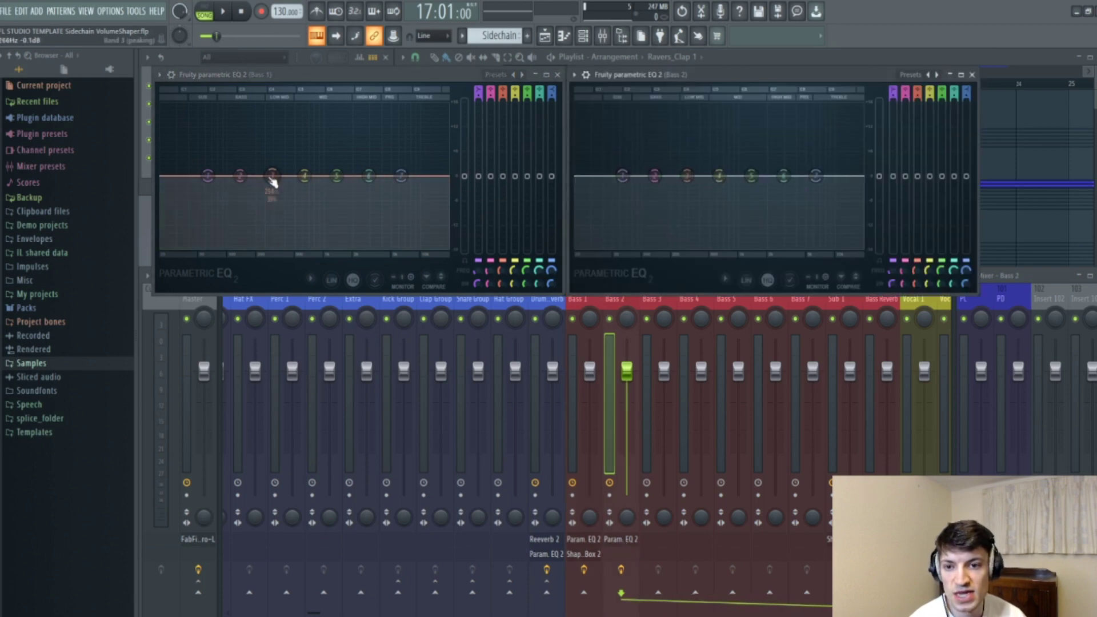
{"action": "mouse_move", "coordinate": [271, 176]}
{"action": "left_mouse_down"}
{"action": "mouse_move", "coordinate": [279, 203]}
{"action": "mouse_move", "coordinate": [282, 179]}
{"action": "left_mouse_up"}
{"action": "mouse_move", "coordinate": [719, 175]}
{"action": "left_mouse_down"}
{"action": "mouse_move", "coordinate": [734, 191]}
{"action": "mouse_move", "coordinate": [737, 176]}
{"action": "left_mouse_up"}
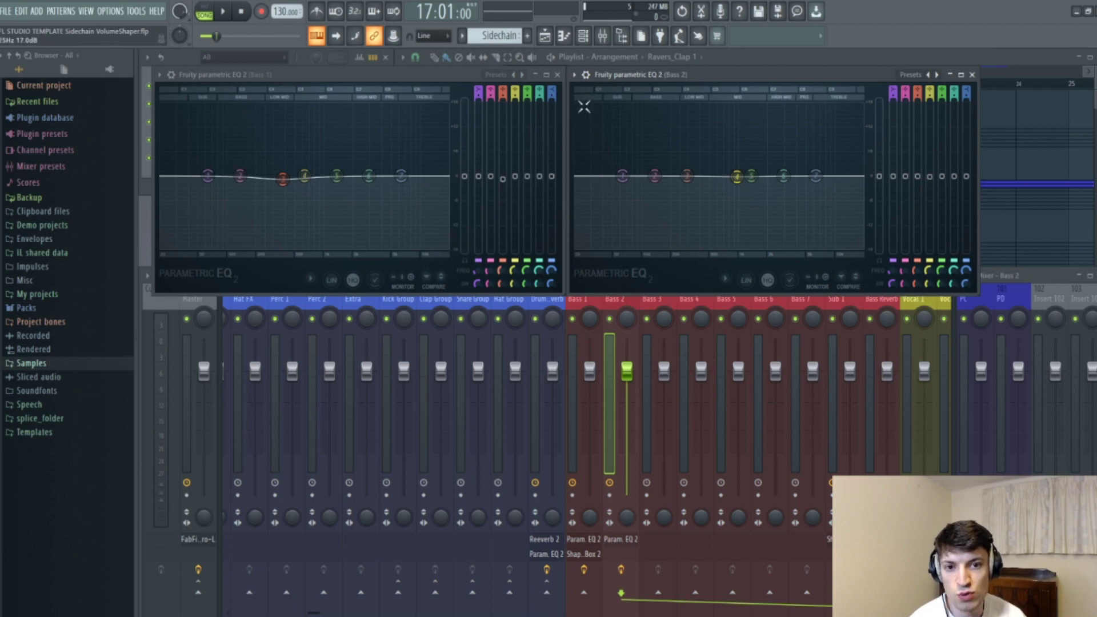
{"action": "left_click", "coordinate": [557, 74]}
{"action": "left_click", "coordinate": [971, 74]}
Step: Switch the mixer to the Compact layout and bring up Kick 1's track options
{"action": "left_click", "coordinate": [221, 275]}
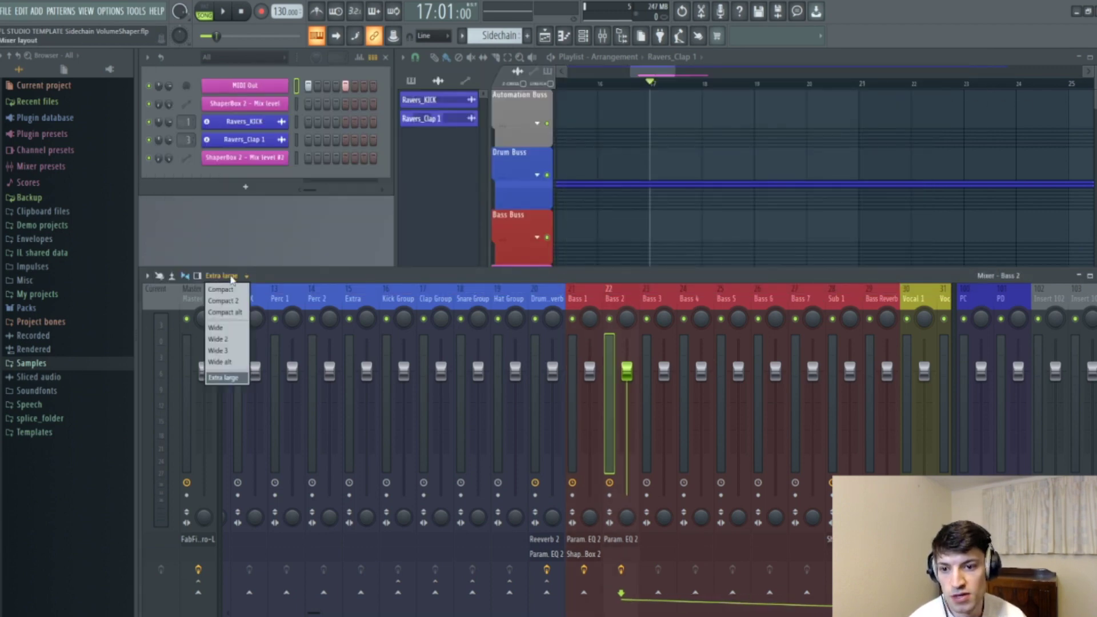
{"action": "left_click", "coordinate": [226, 287]}
{"action": "scroll", "coordinate": [447, 424], "scroll_direction": "up", "scroll_amount": 10}
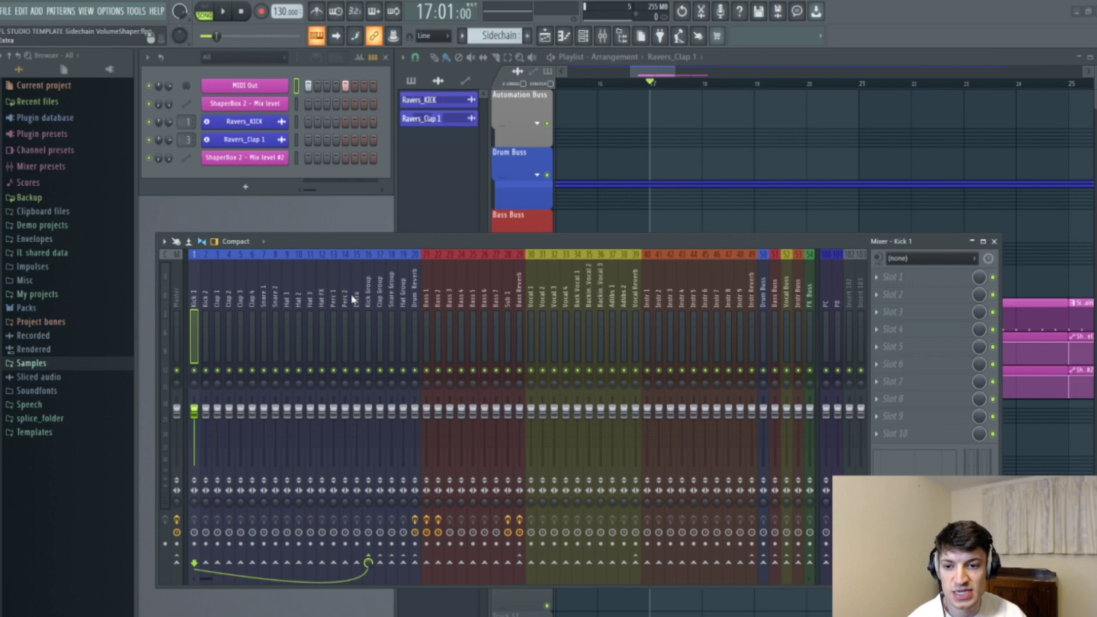
{"action": "right_click", "coordinate": [195, 298]}
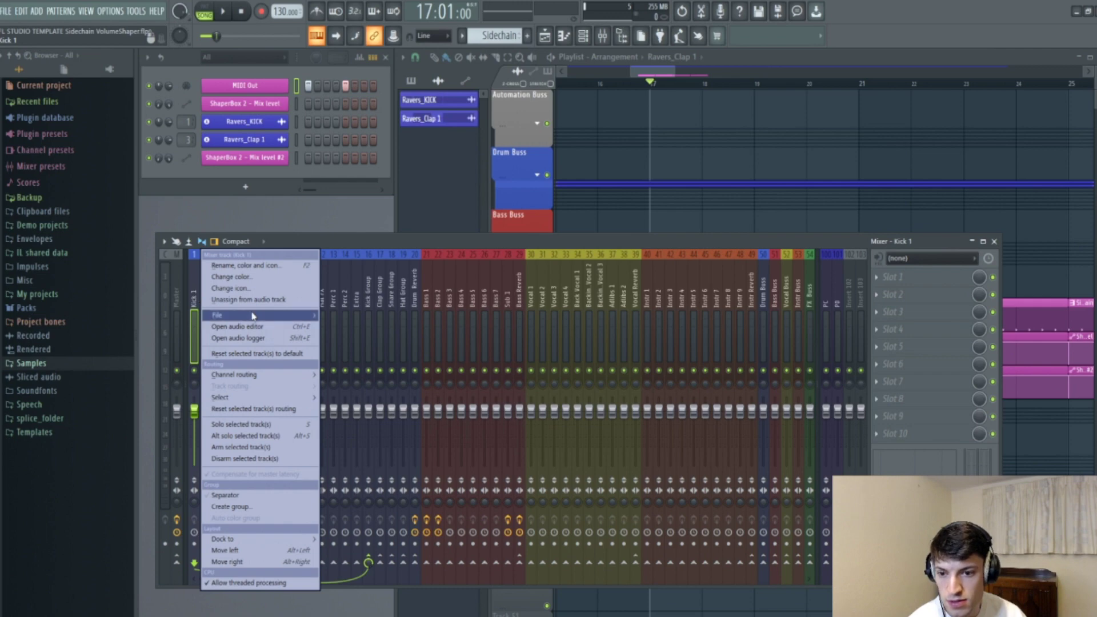
Step: Save the Kick 1 mixer track state as the preset 'Kick Drum FX'
{"action": "mouse_move", "coordinate": [253, 316]}
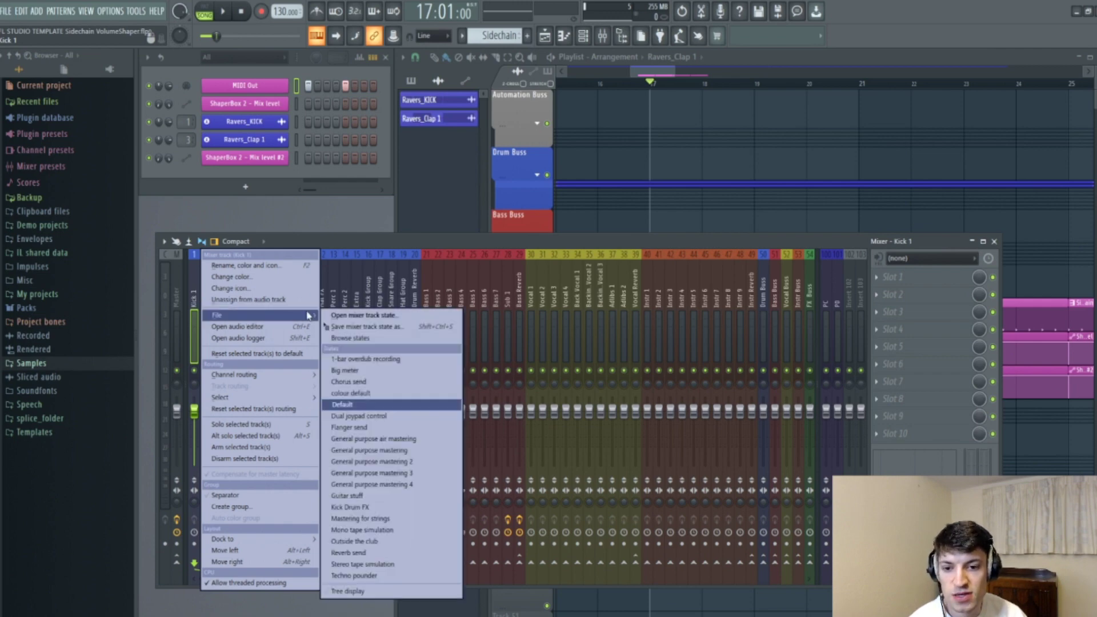
{"action": "left_click", "coordinate": [402, 327]}
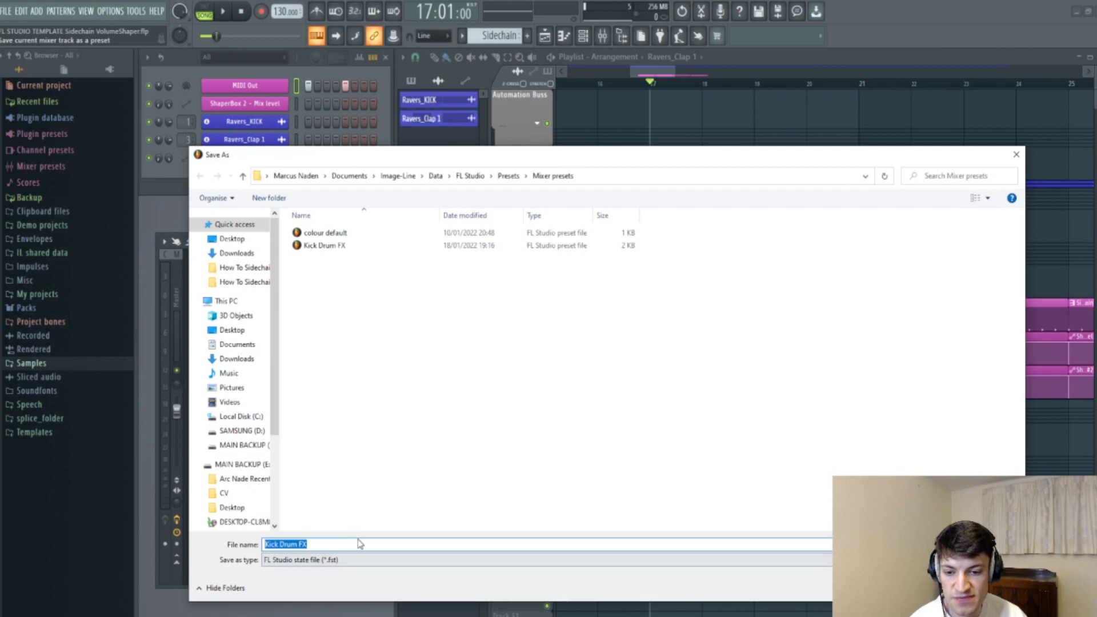
{"action": "left_click", "coordinate": [1016, 154]}
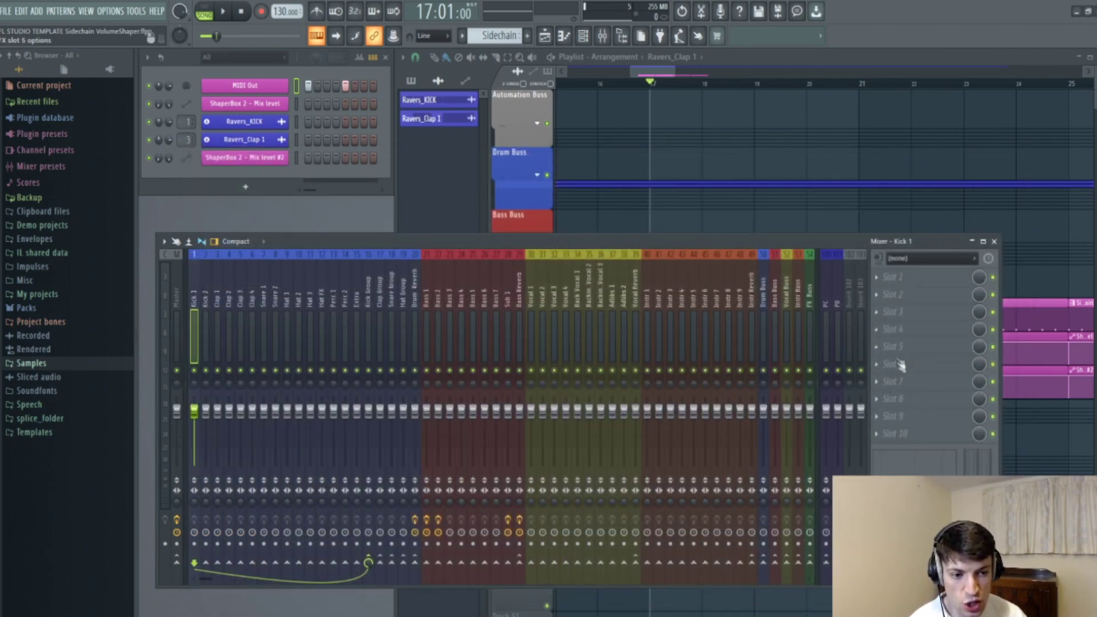
Step: Load the Kick Drum FX track state onto Kick 1, adding its EQ, compressor and Fast Dist chain
{"action": "right_click", "coordinate": [193, 283]}
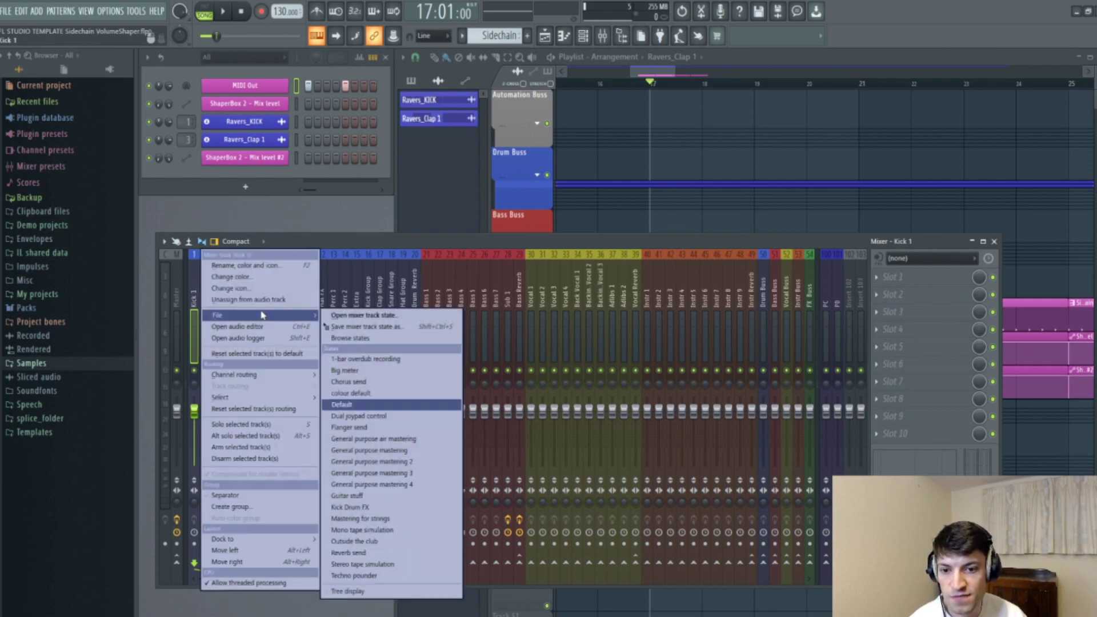
{"action": "left_click", "coordinate": [403, 316]}
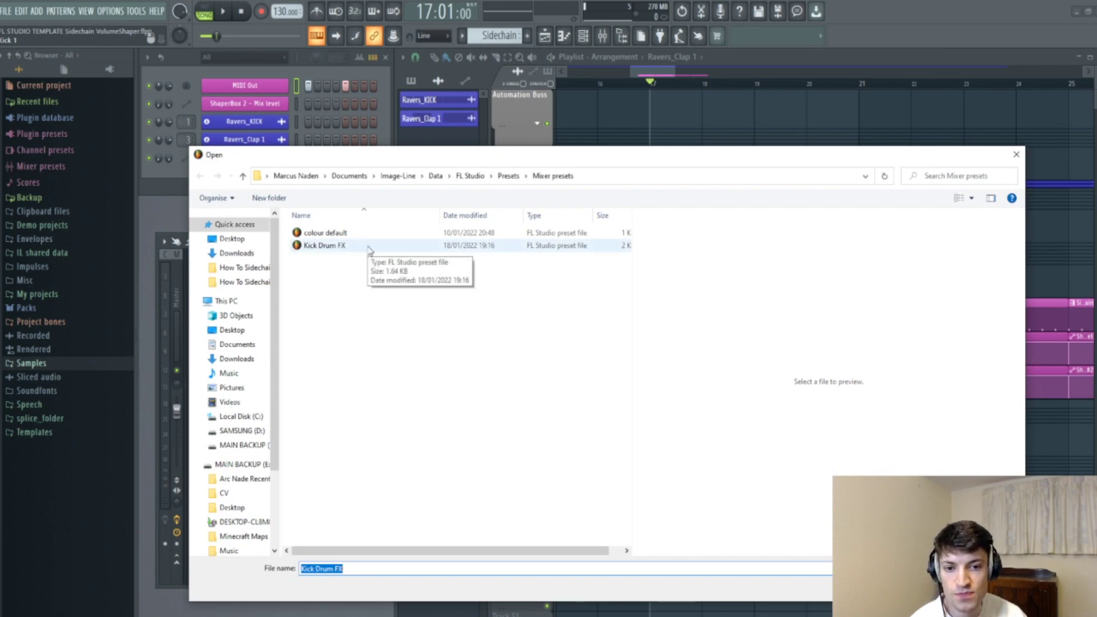
{"action": "double_click", "coordinate": [365, 247]}
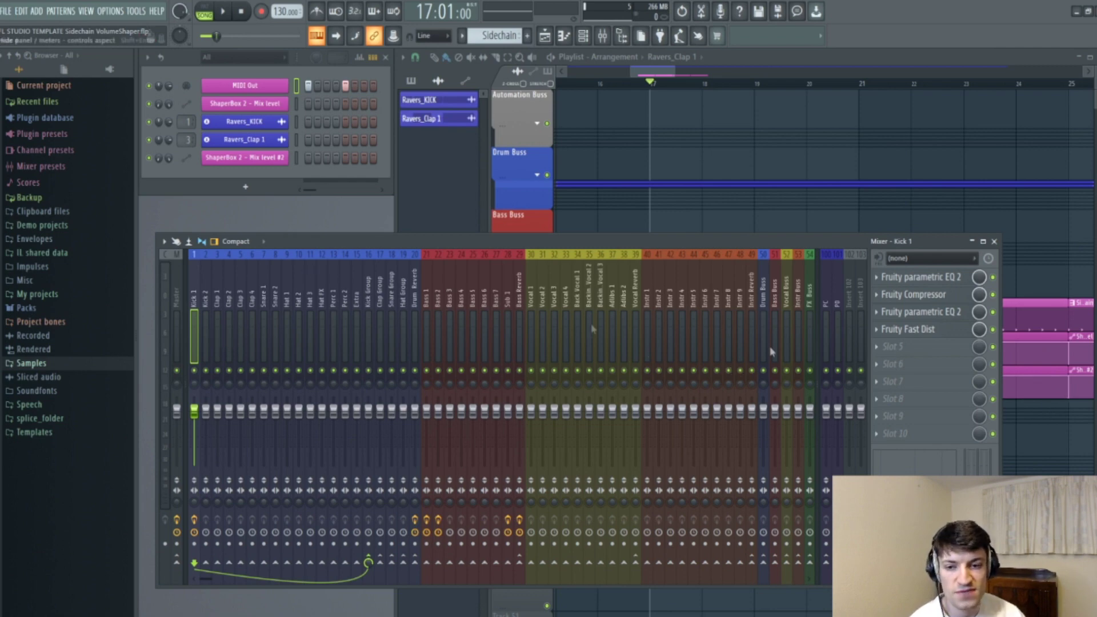
{"action": "left_click", "coordinate": [239, 308]}
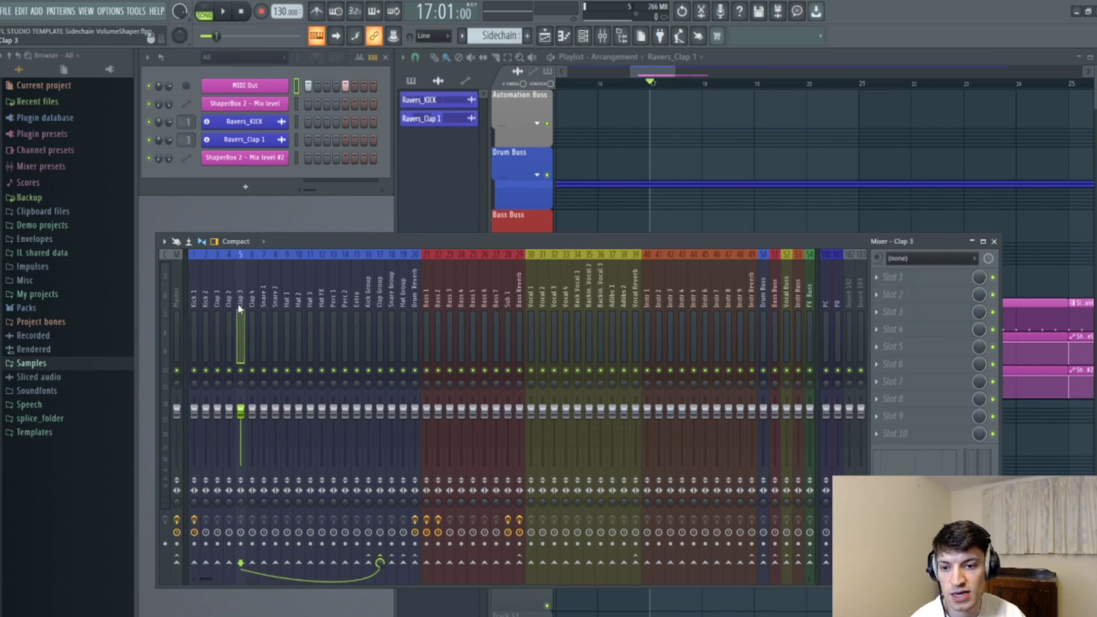
{"action": "left_click", "coordinate": [263, 312]}
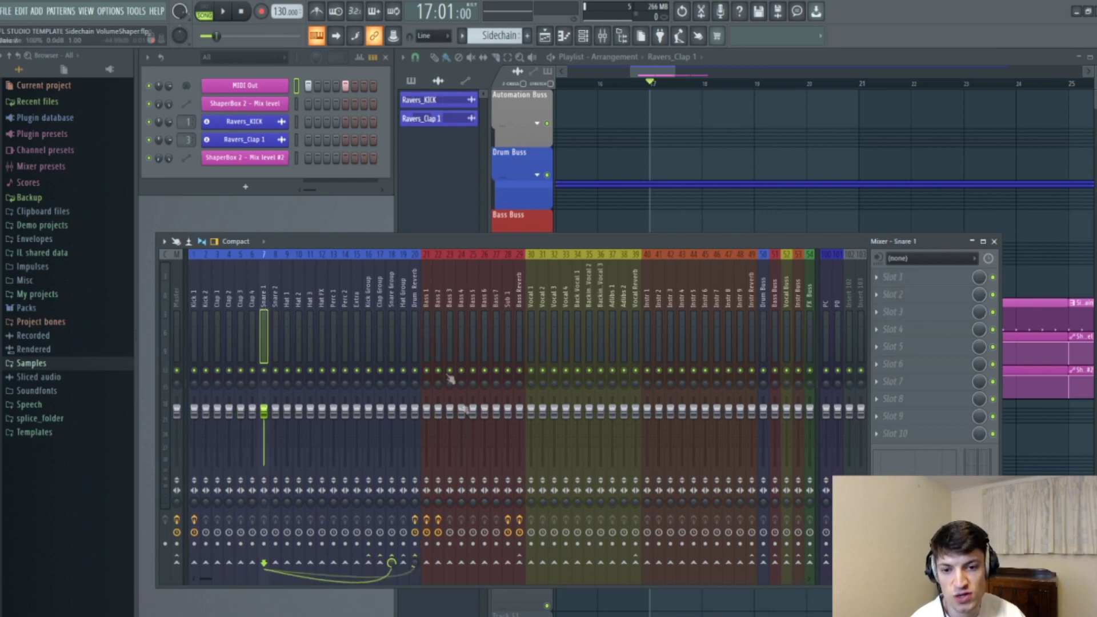
{"action": "left_click", "coordinate": [429, 292]}
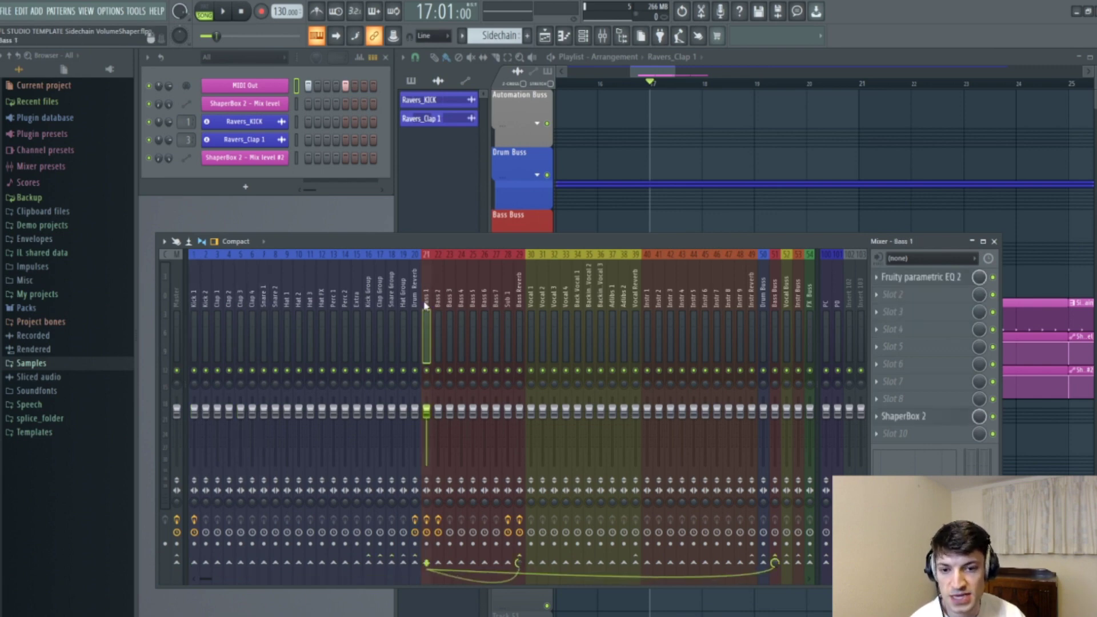
{"action": "right_click", "coordinate": [426, 305]}
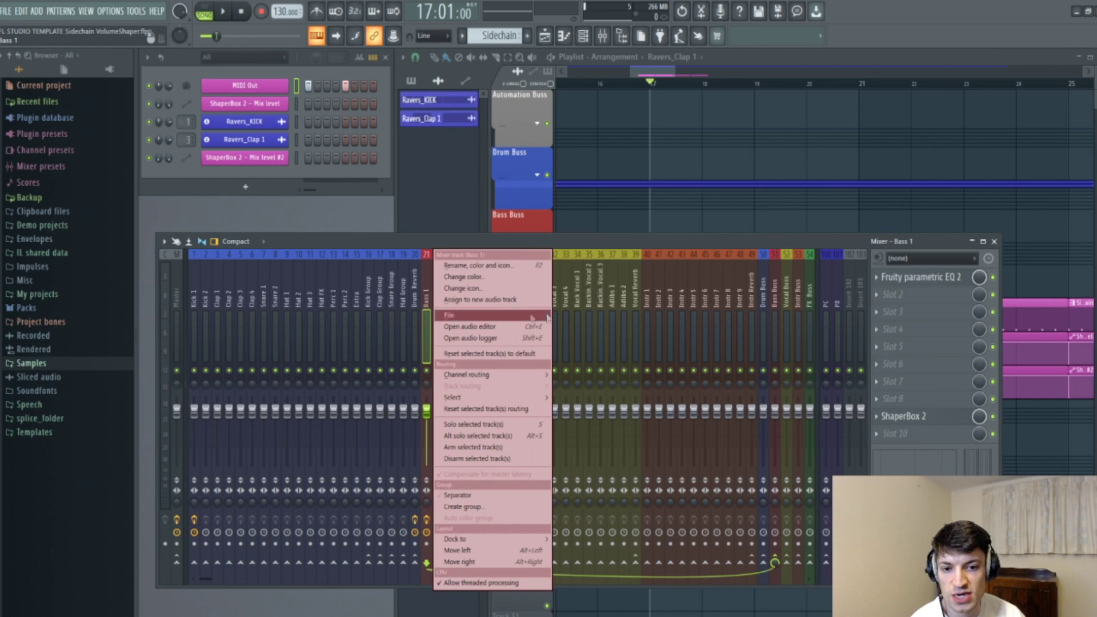
{"action": "mouse_move", "coordinate": [463, 315]}
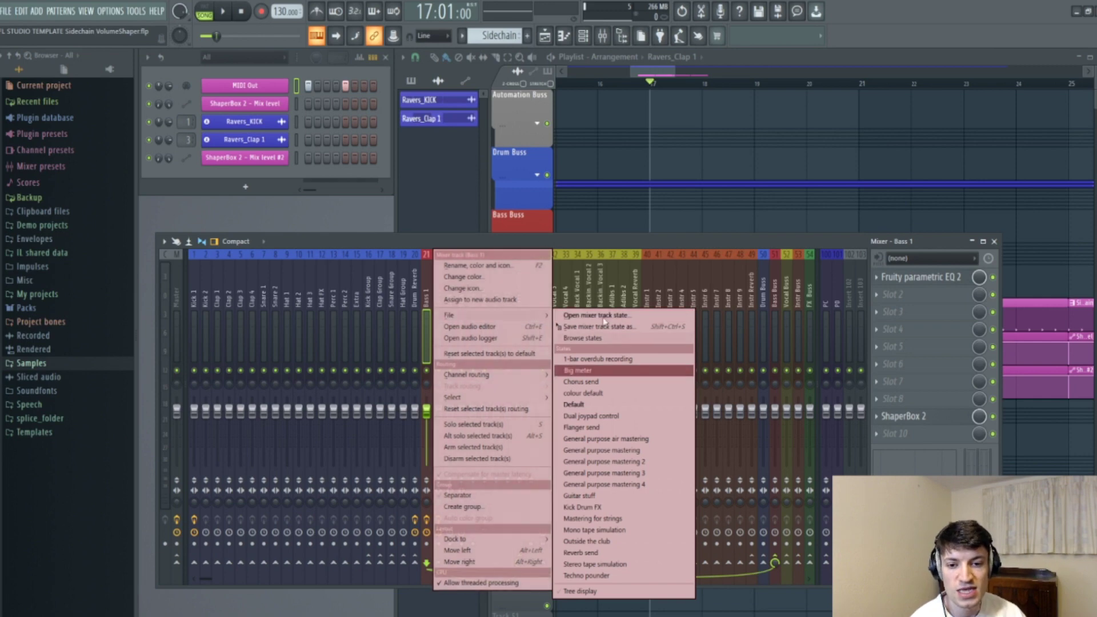
{"action": "left_click", "coordinate": [420, 244]}
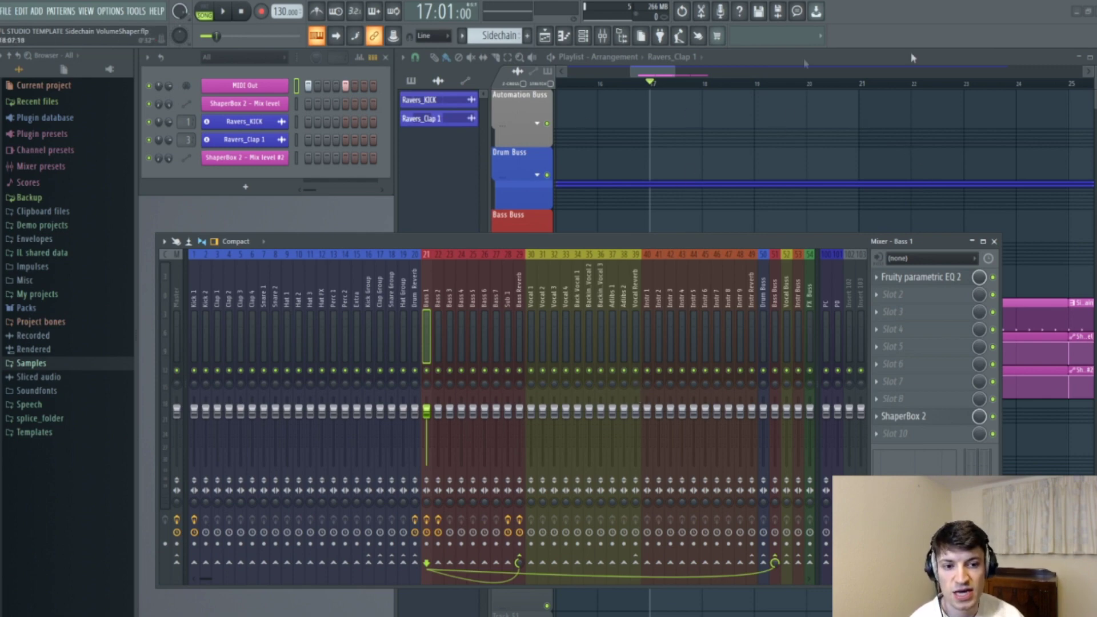
Step: Detach the mixer into its own window and drag it off the playlist
{"action": "left_click", "coordinate": [166, 241]}
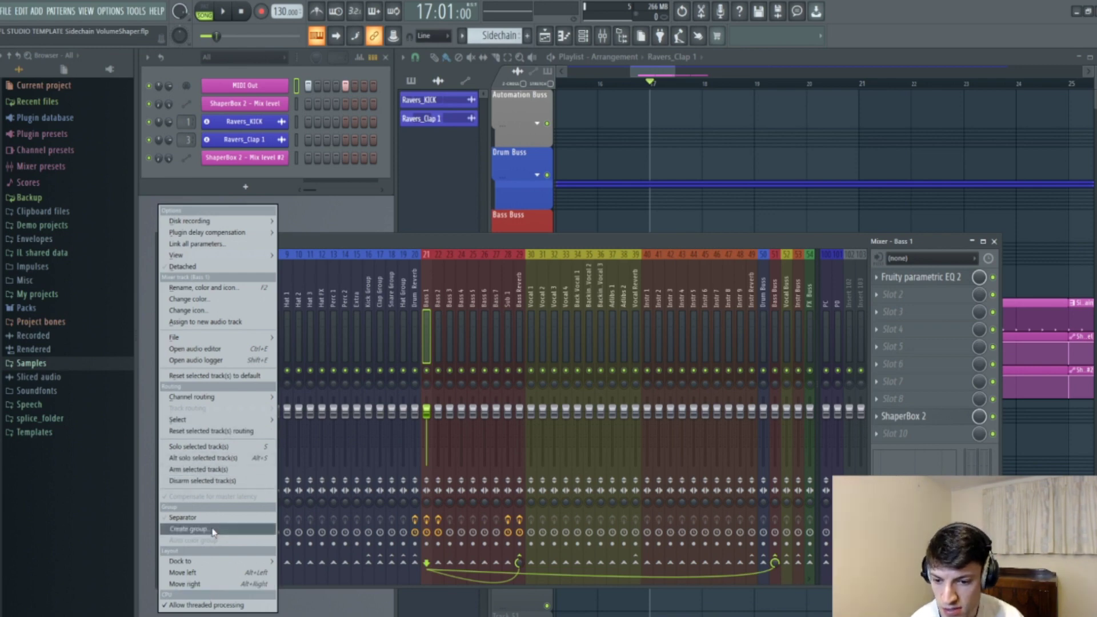
{"action": "left_click", "coordinate": [211, 269]}
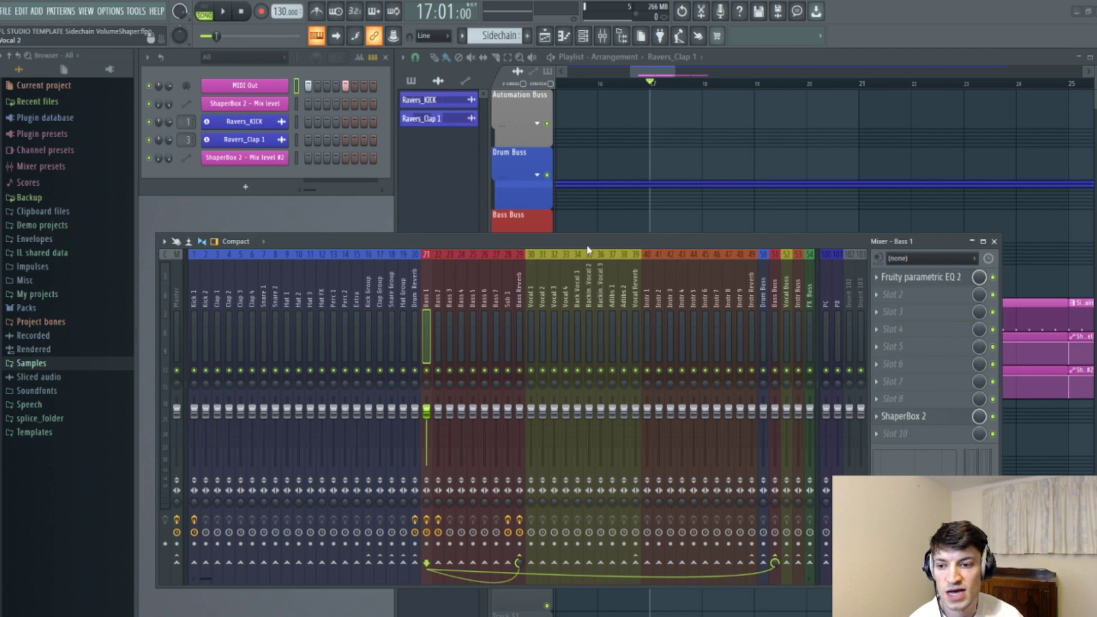
{"action": "left_click_drag", "start_coordinate": [588, 250], "coordinate": [0, 131]}
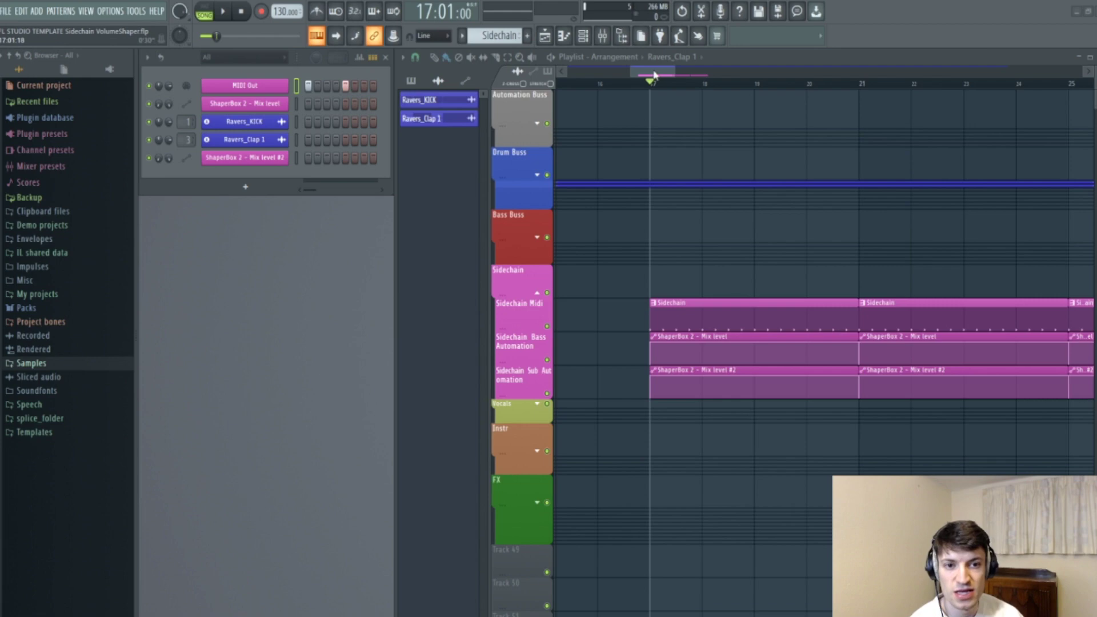
Step: Zoom the playlist out and bring the detached mixer back into view with F9
{"action": "scroll", "coordinate": [634, 75], "scroll_direction": "down", "scroll_amount": 3}
{"action": "scroll", "coordinate": [693, 79], "scroll_direction": "down", "scroll_amount": 4}
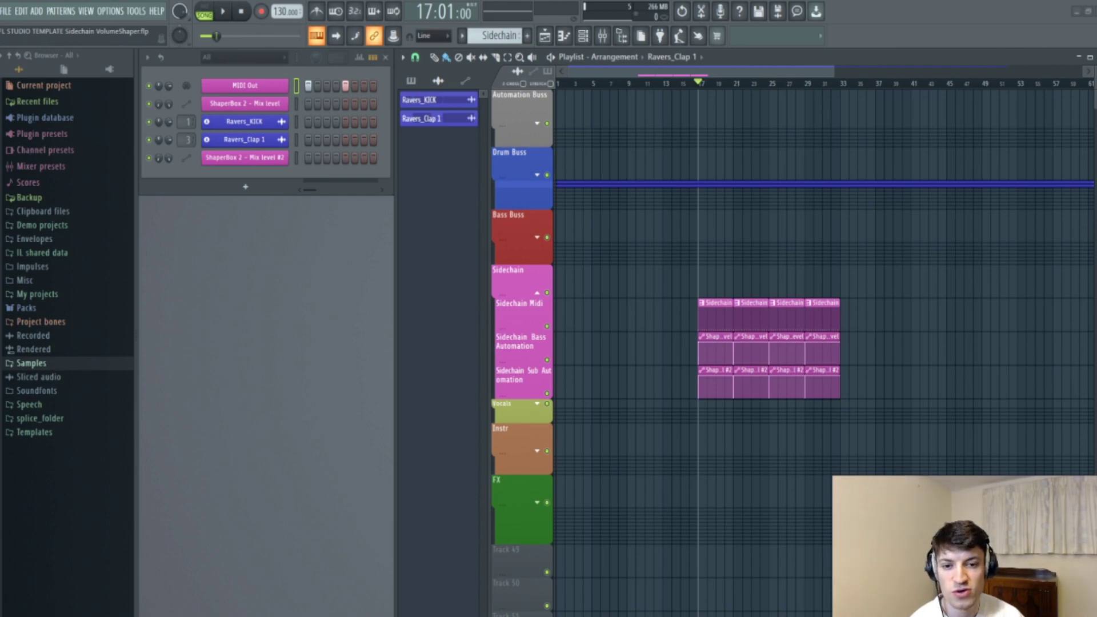
{"action": "key", "text": "F9"}
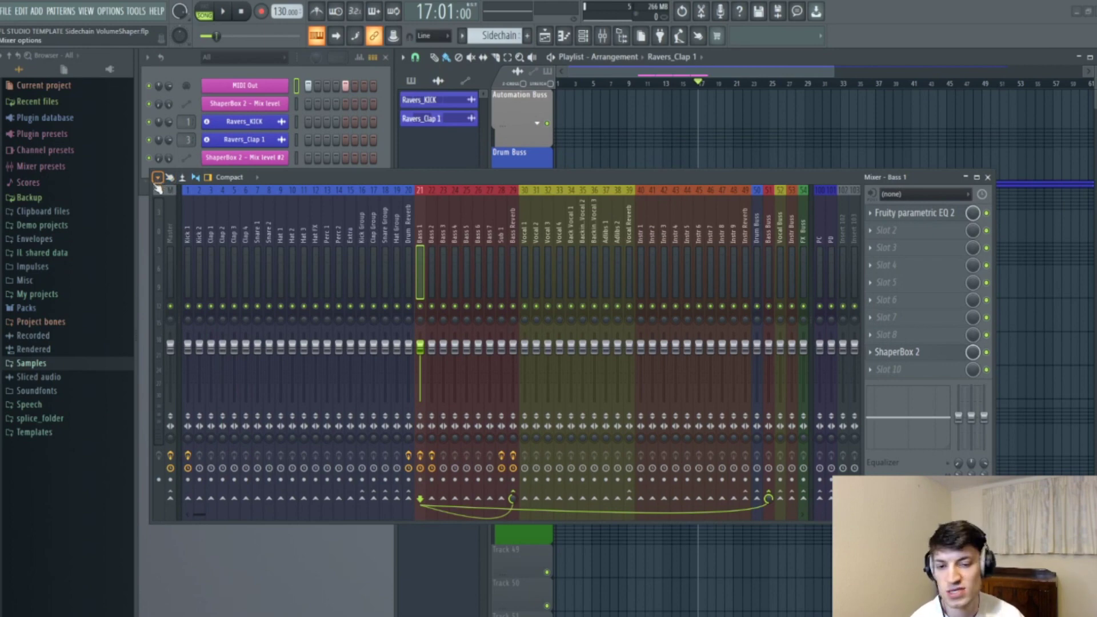
Step: Move the detached mixer window slightly lower, then close it to reveal the playlist
{"action": "left_click", "coordinate": [158, 179]}
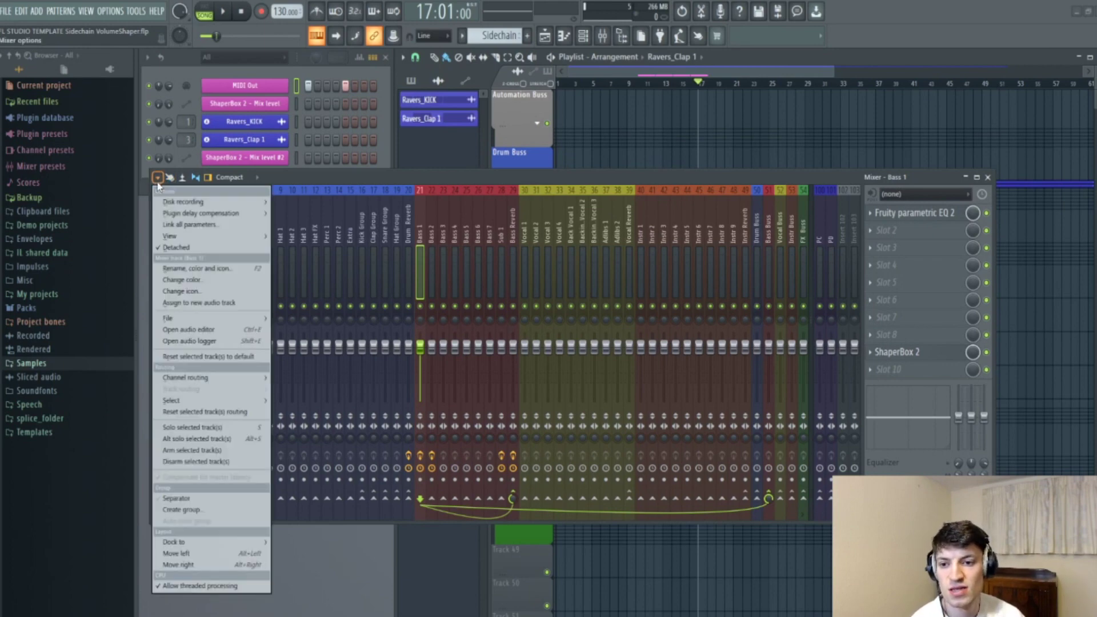
{"action": "left_click", "coordinate": [216, 249]}
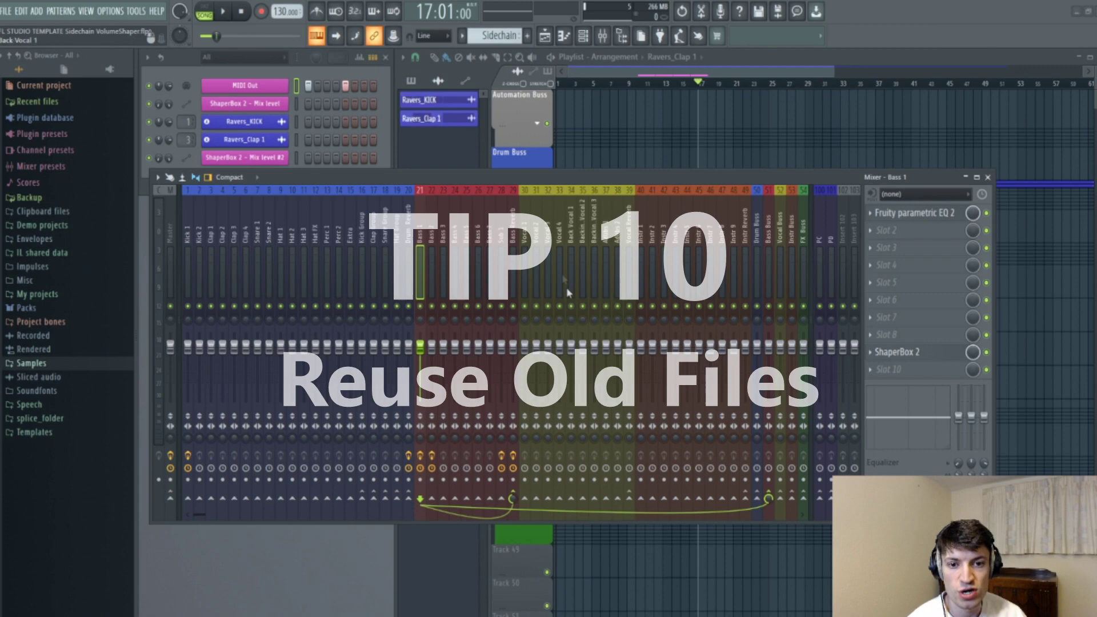
{"action": "left_click_drag", "start_coordinate": [543, 176], "coordinate": [537, 213]}
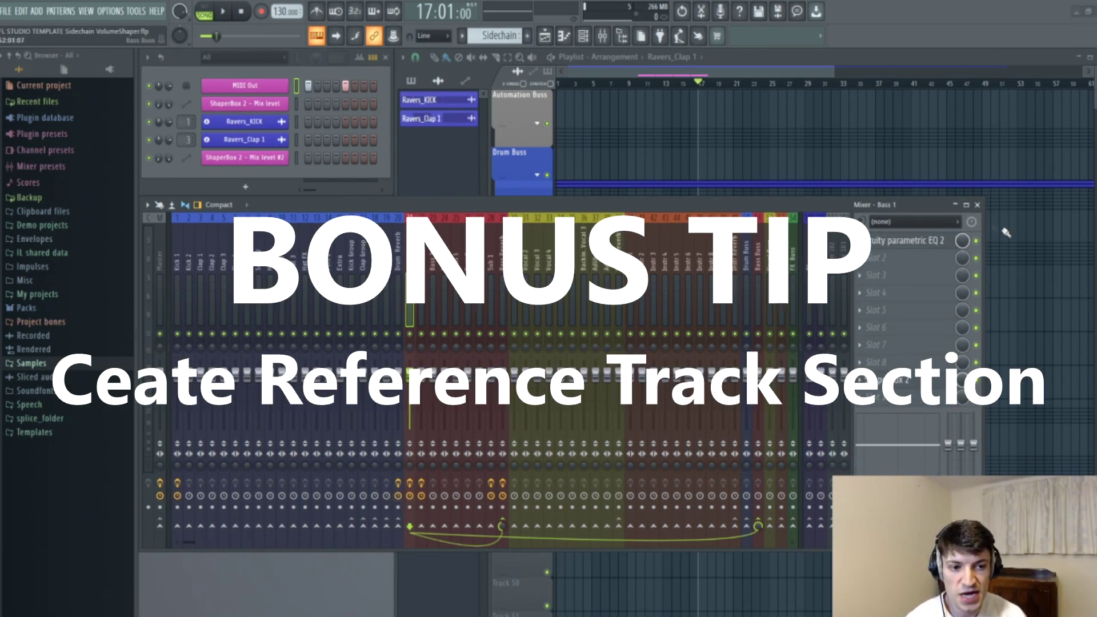
{"action": "left_click", "coordinate": [976, 204]}
Step: Rename playlist Track 49 to 'Reference Track'
{"action": "scroll", "coordinate": [685, 386], "scroll_direction": "down", "scroll_amount": 3}
{"action": "scroll", "coordinate": [684, 386], "scroll_direction": "down", "scroll_amount": 3}
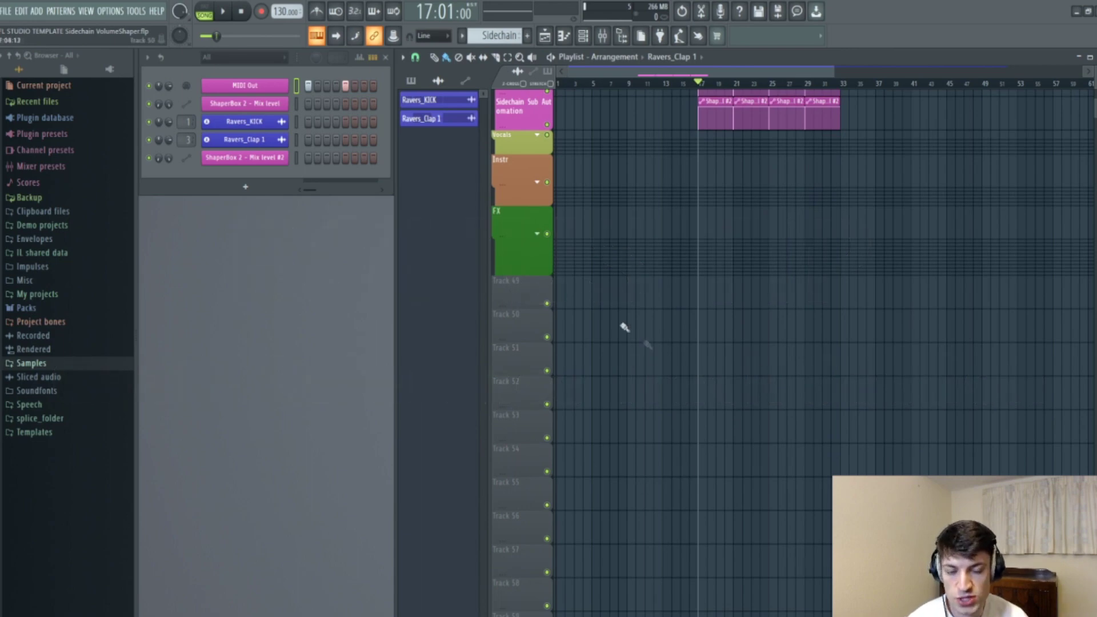
{"action": "scroll", "coordinate": [780, 424], "scroll_direction": "up", "scroll_amount": 2}
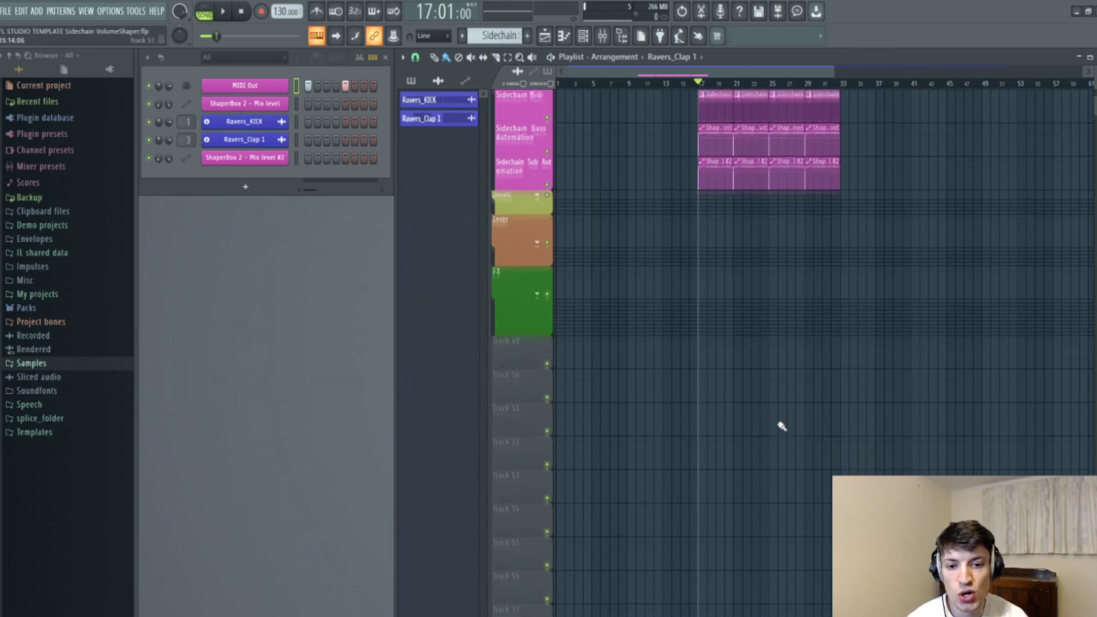
{"action": "right_click", "coordinate": [519, 360]}
{"action": "left_click", "coordinate": [549, 351]}
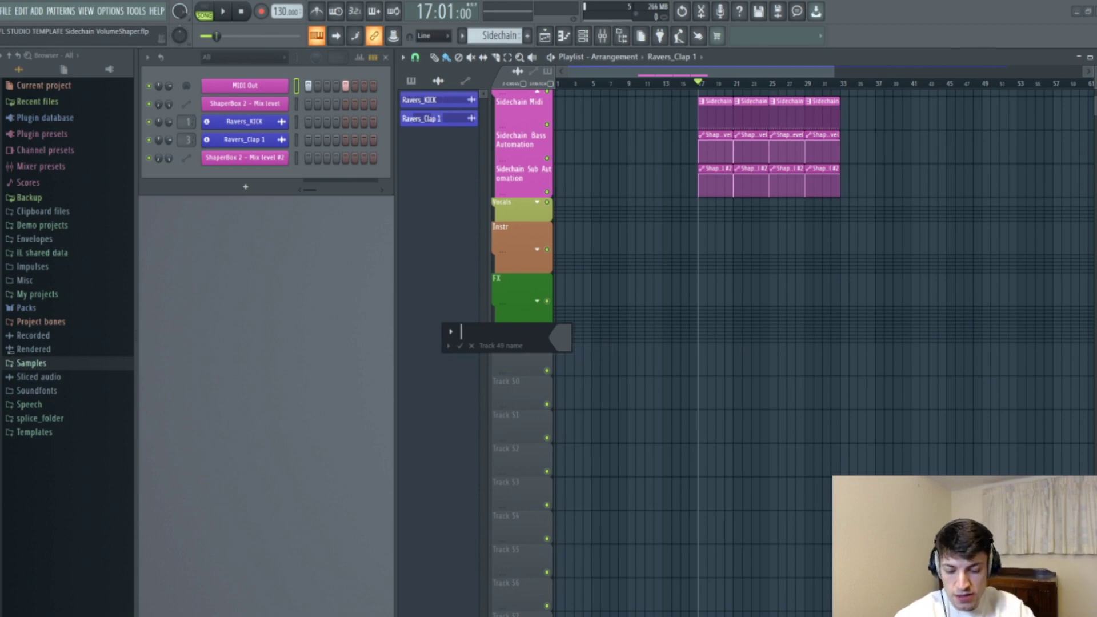
{"action": "type", "text": "Reference"}
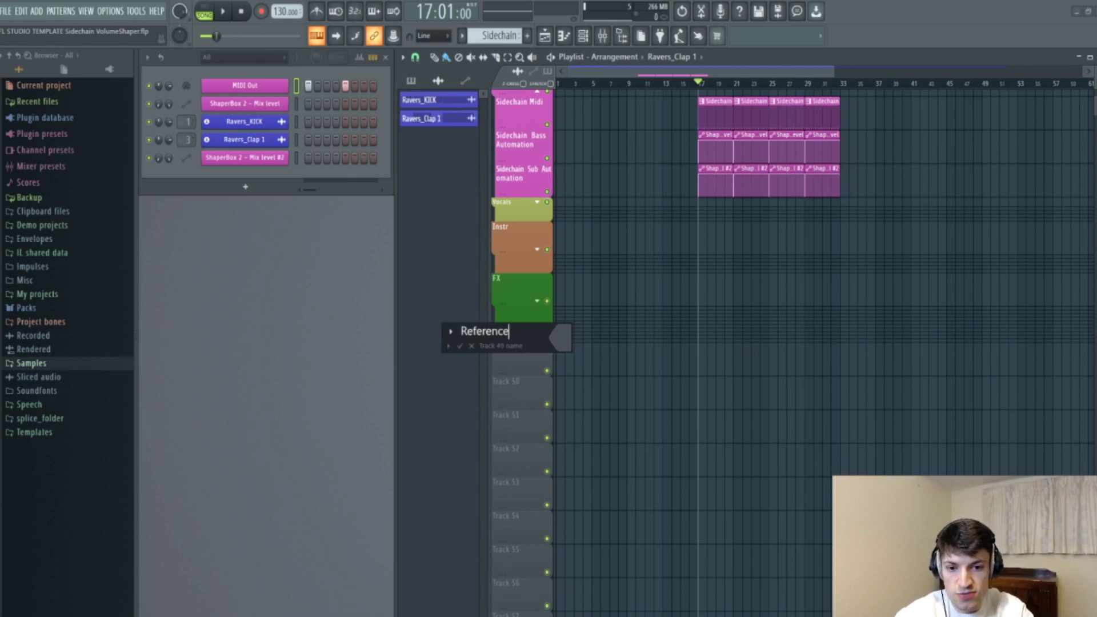
{"action": "type", "text": " Track"}
{"action": "key", "text": "Return"}
Step: Rename playlist Track 50 to 'Reference Track' as well
{"action": "right_click", "coordinate": [535, 345]}
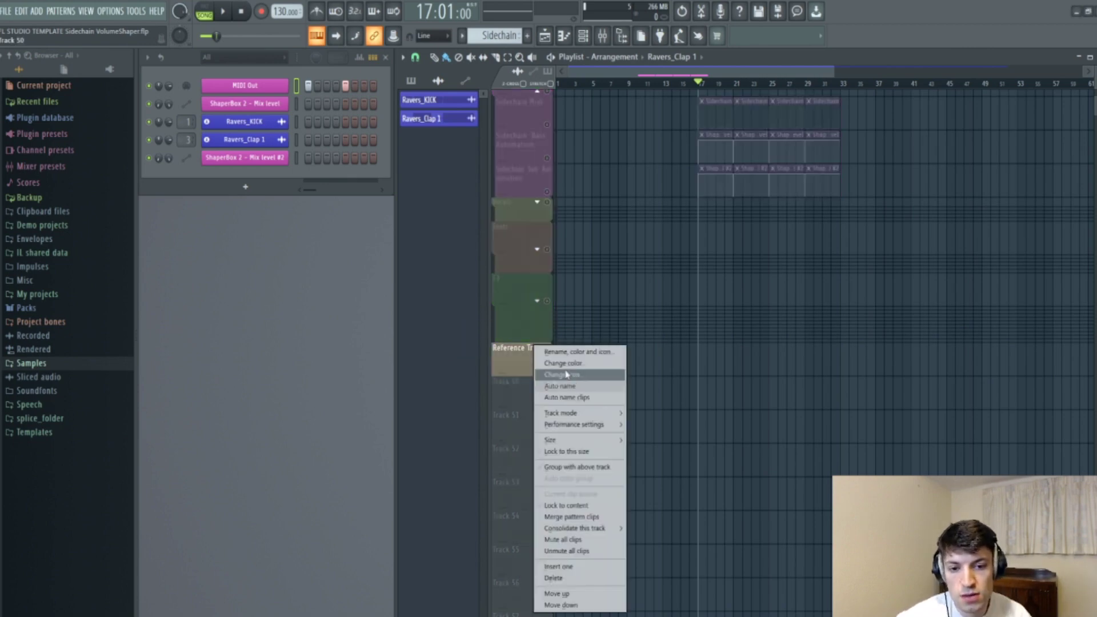
{"action": "left_click", "coordinate": [585, 354]}
{"action": "type", "text": "T"}
{"action": "key", "text": "BackSpace"}
{"action": "type", "text": "R"}
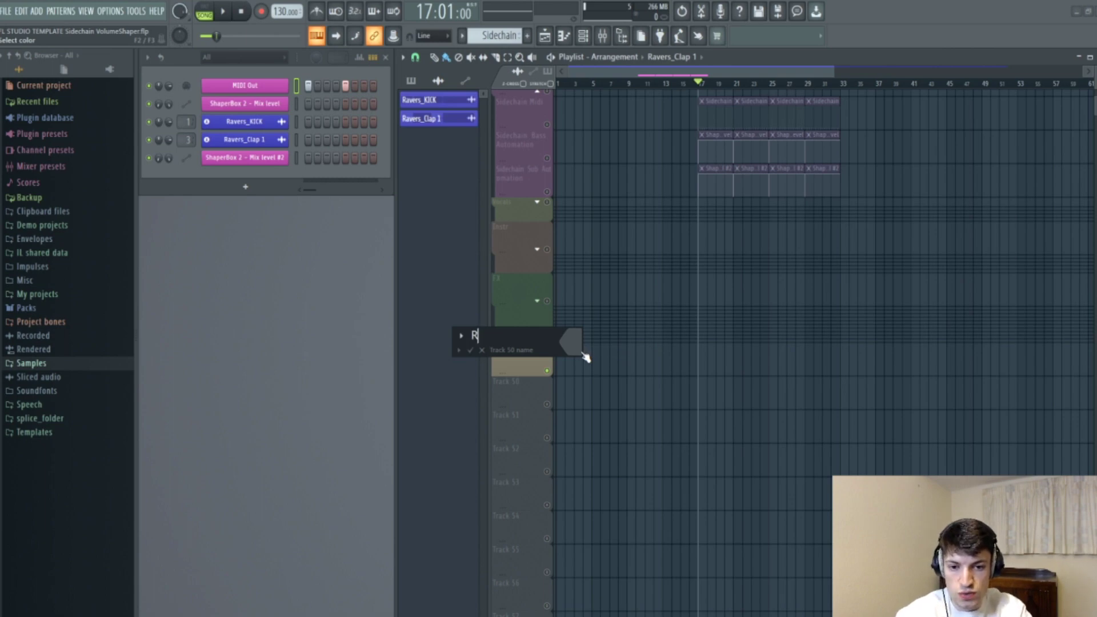
{"action": "type", "text": "eferen"}
{"action": "key", "text": "BackSpace"}
{"action": "type", "text": "ence "}
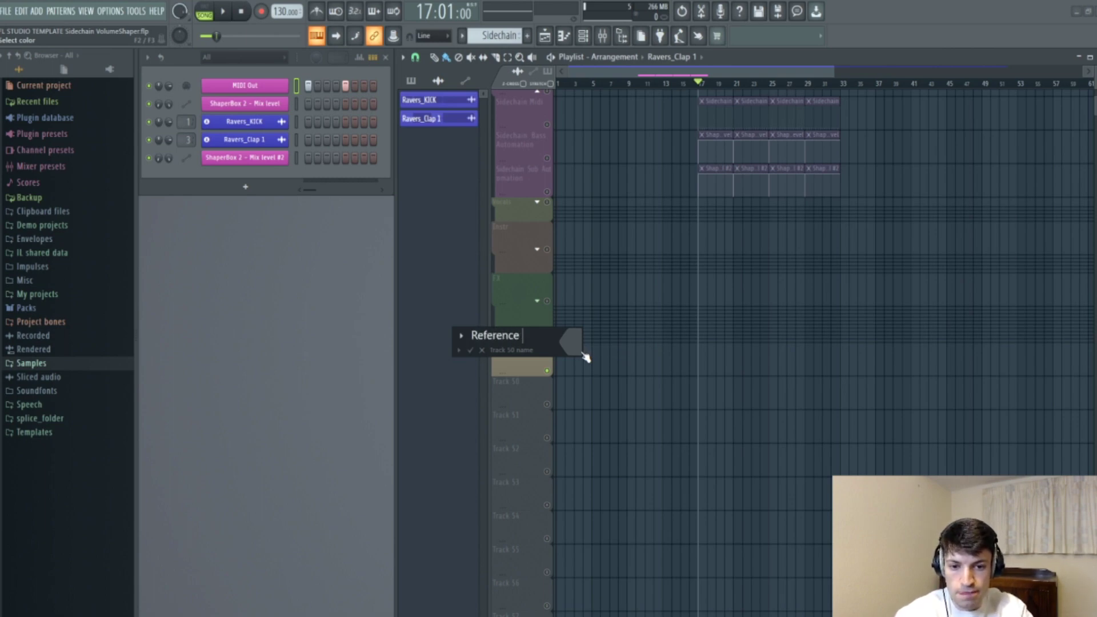
{"action": "type", "text": "Track"}
{"action": "key", "text": "Return"}
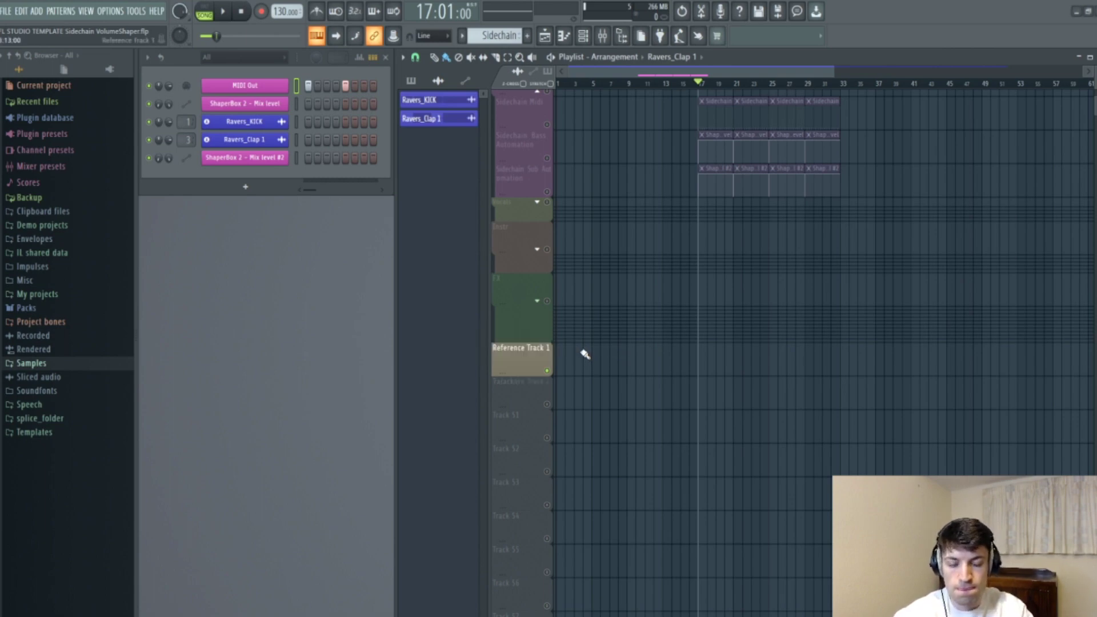
{"action": "scroll", "coordinate": [745, 411], "scroll_direction": "up", "scroll_amount": 5}
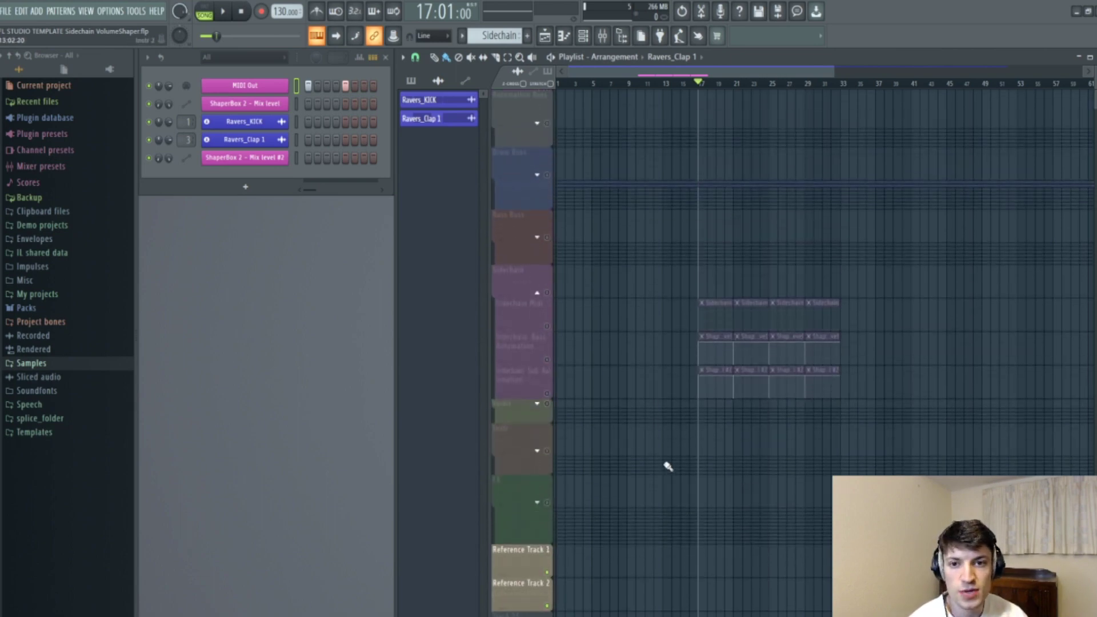
Step: Mute Reference Tracks 1 and 2, then unmute Reference Track 1 again
{"action": "scroll", "coordinate": [635, 459], "scroll_direction": "down", "scroll_amount": 4}
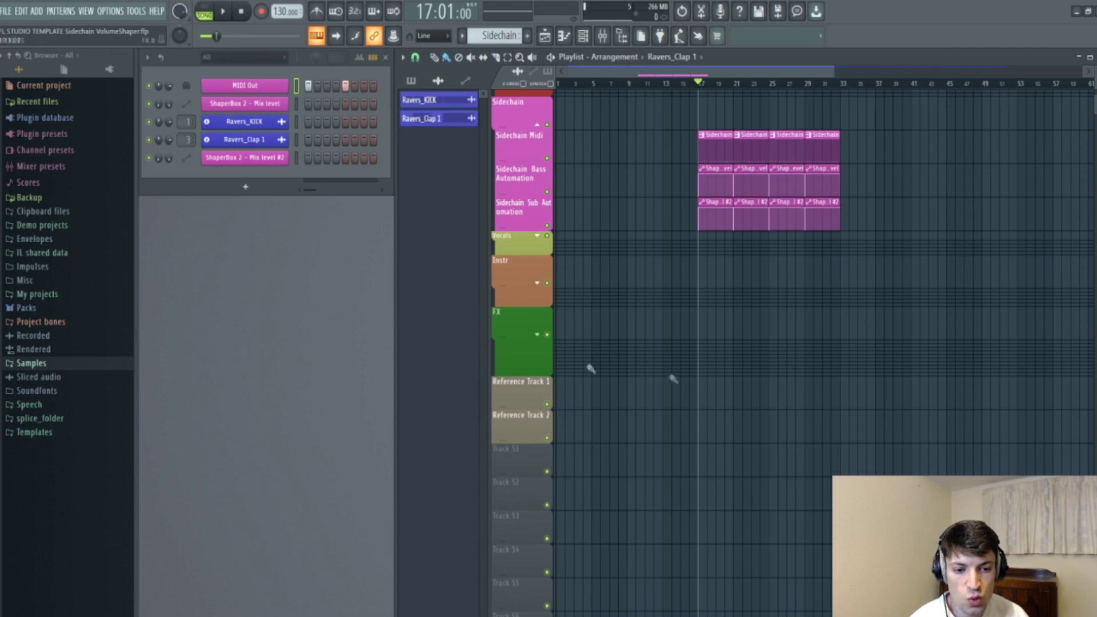
{"action": "right_click", "coordinate": [547, 395]}
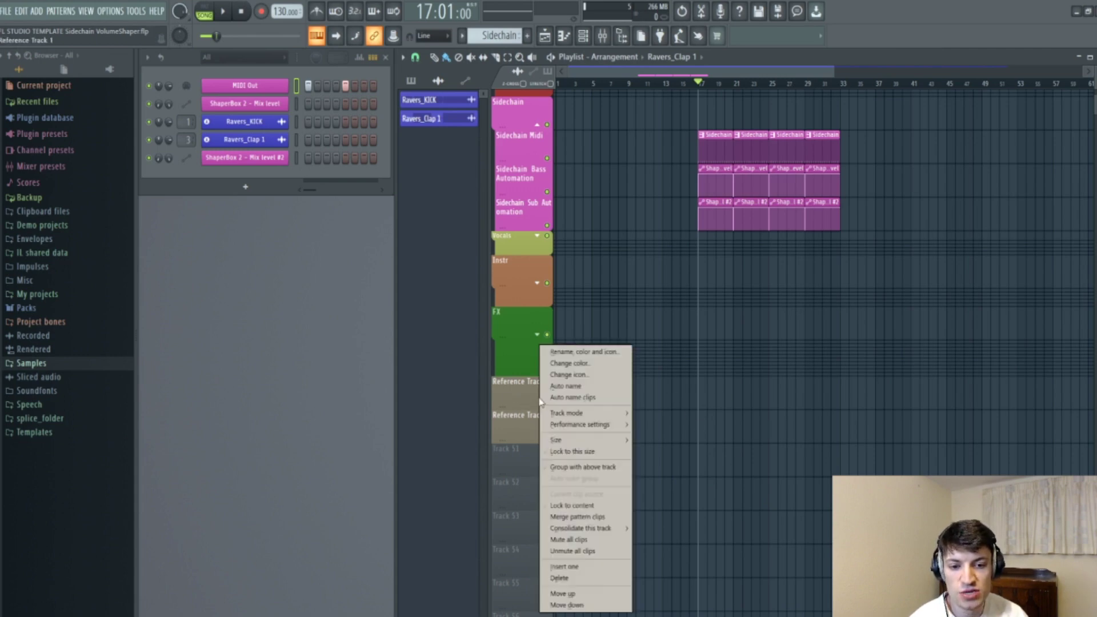
{"action": "key", "text": "Escape"}
{"action": "left_click", "coordinate": [547, 404]}
{"action": "left_click", "coordinate": [547, 439]}
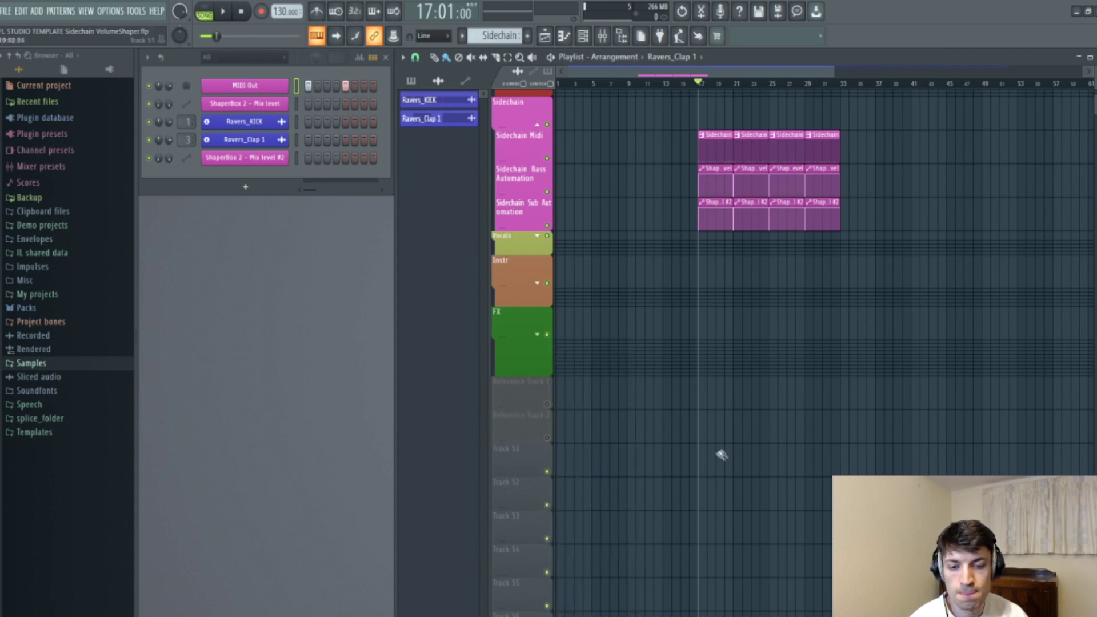
{"action": "left_click", "coordinate": [546, 404]}
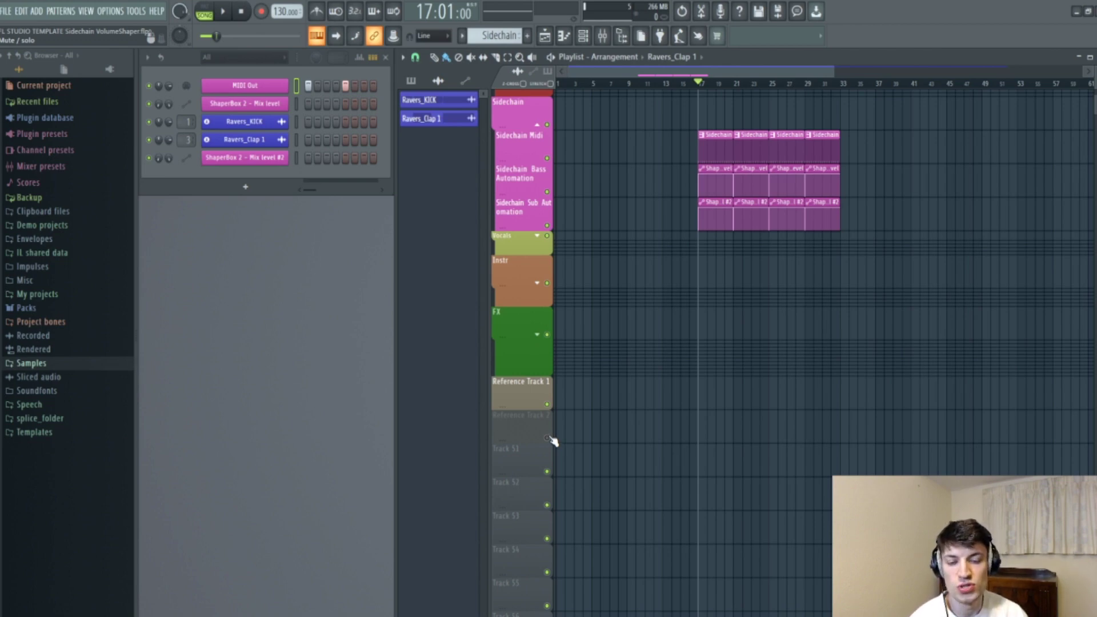
Step: Solo Reference Track 1 and re-enable Reference Track 2, muting every other track
{"action": "left_click", "coordinate": [550, 411], "text": "ctrl"}
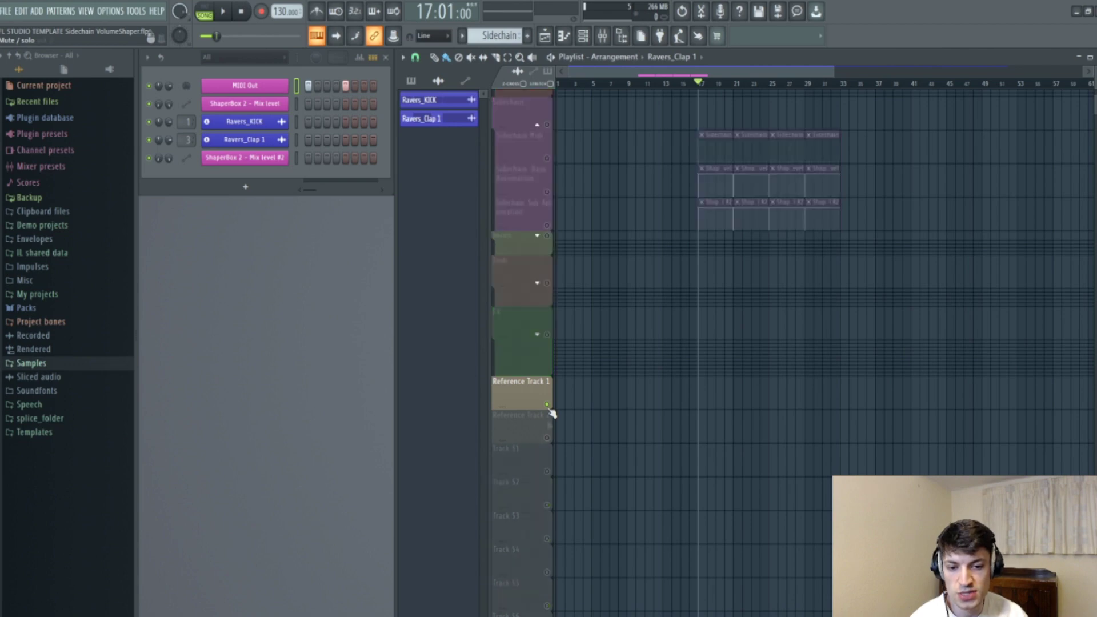
{"action": "left_click", "coordinate": [546, 438]}
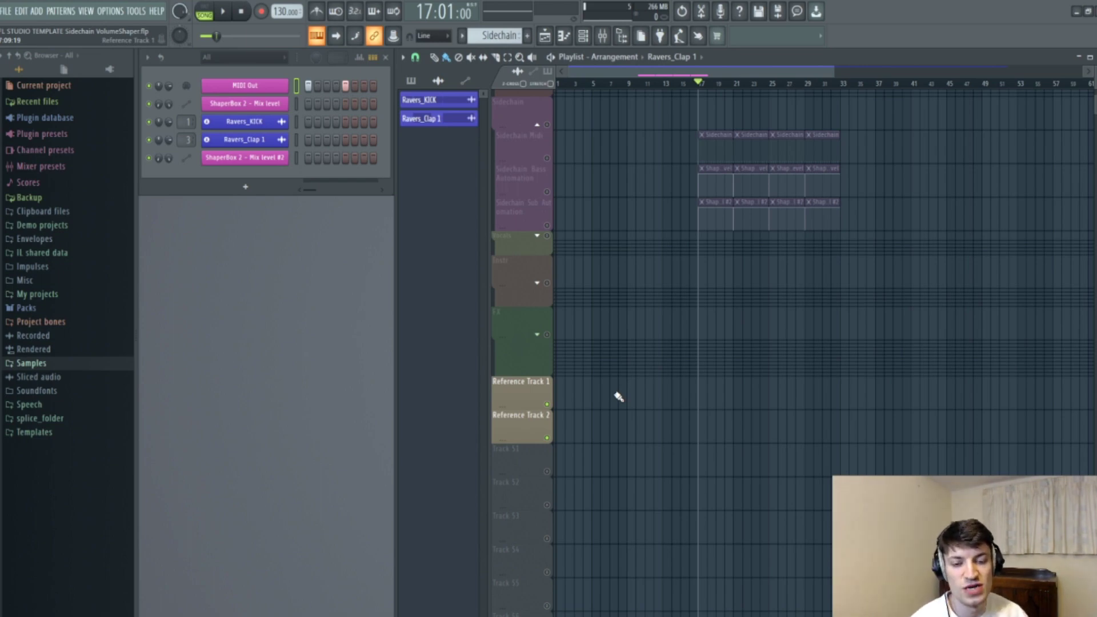
{"action": "right_click", "coordinate": [547, 406]}
Step: Fill Reference Track 1 with a Ravers_Clap 1 clip, unmute all tracks, and mute its clips
{"action": "left_click", "coordinate": [554, 467]}
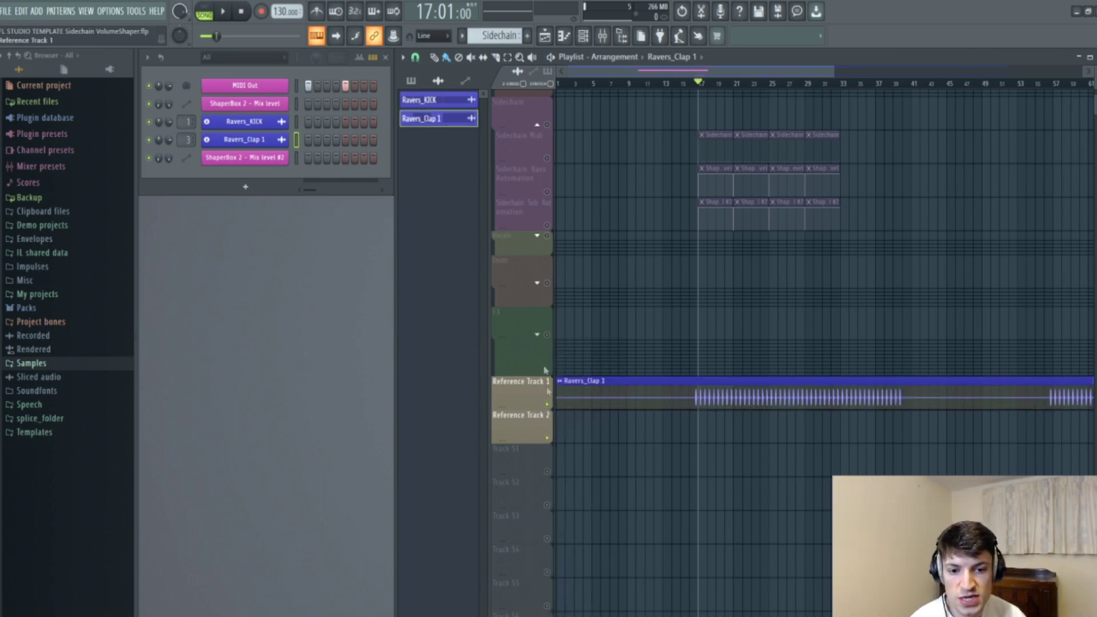
{"action": "left_click", "coordinate": [550, 336]}
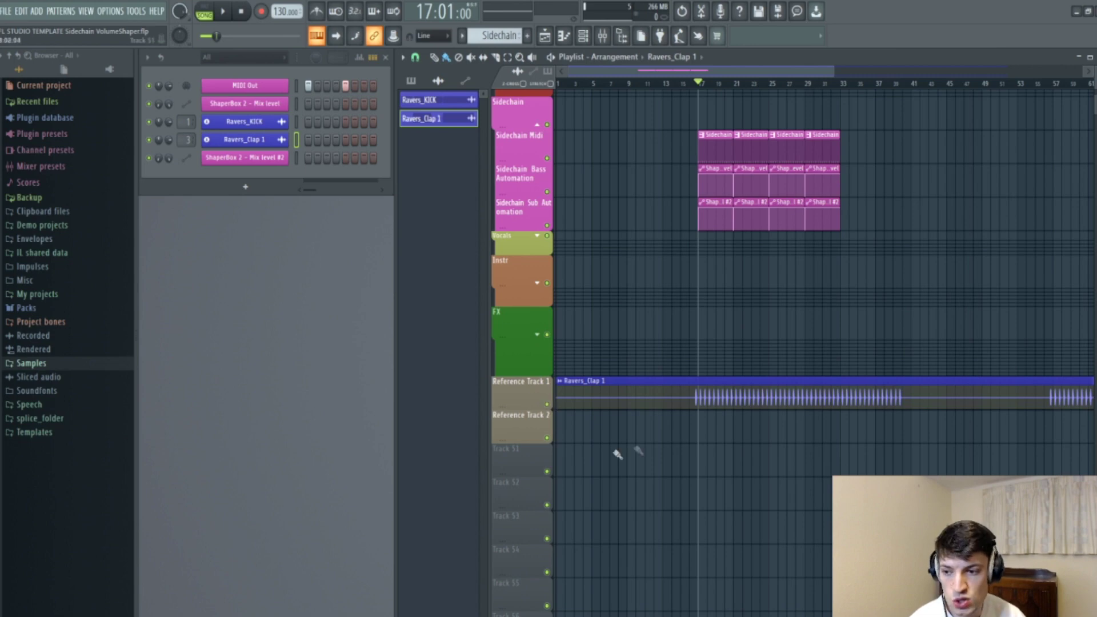
{"action": "right_click", "coordinate": [531, 390]}
{"action": "left_click", "coordinate": [586, 540]}
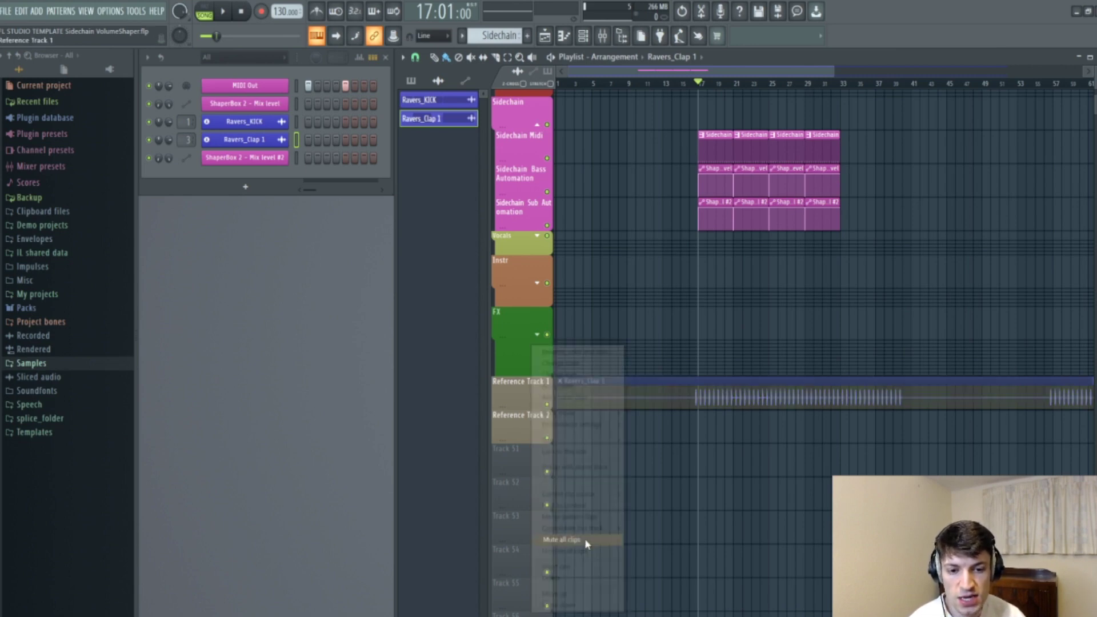
Step: Toggle the FX track solo on and off twice, then unmute all clips on Reference Track 1
{"action": "right_click", "coordinate": [547, 335]}
{"action": "right_click", "coordinate": [547, 335]}
{"action": "right_click", "coordinate": [547, 335]}
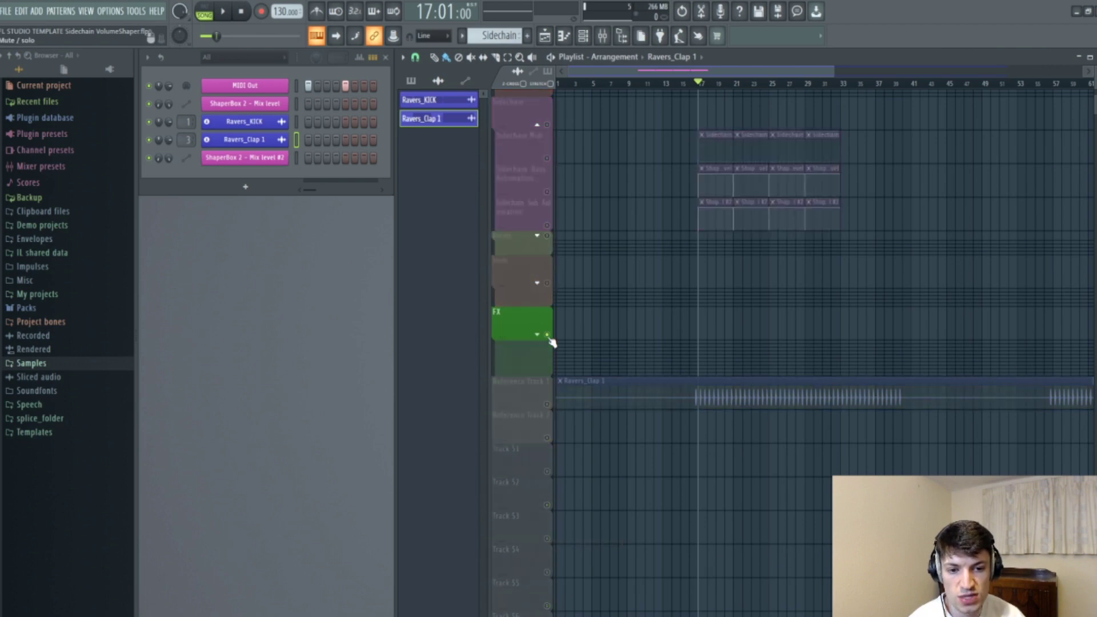
{"action": "right_click", "coordinate": [548, 335]}
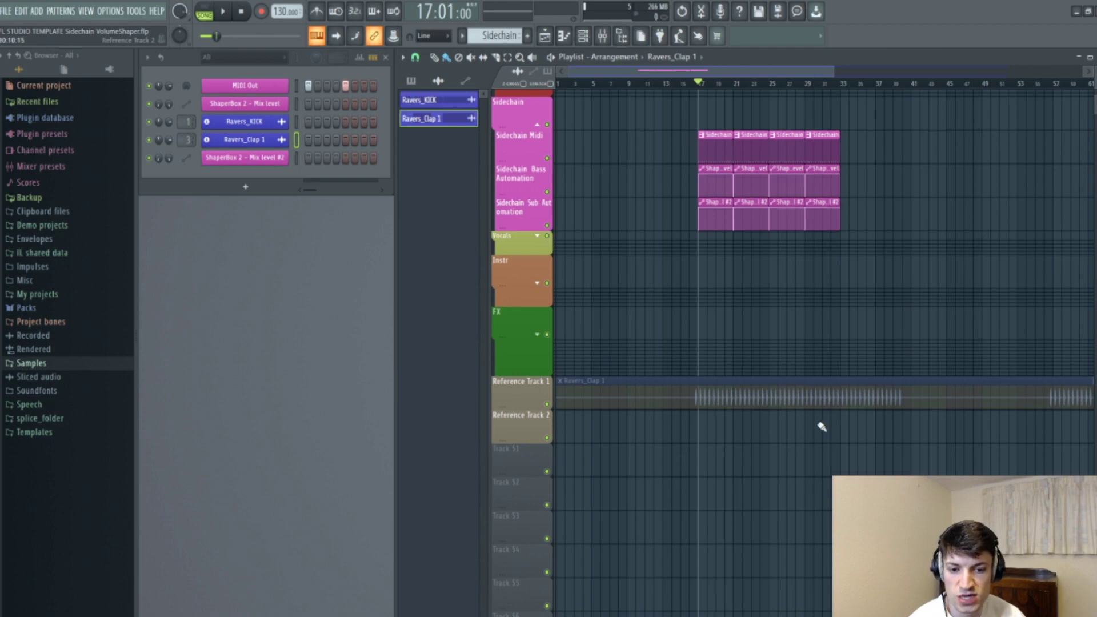
{"action": "right_click", "coordinate": [523, 403]}
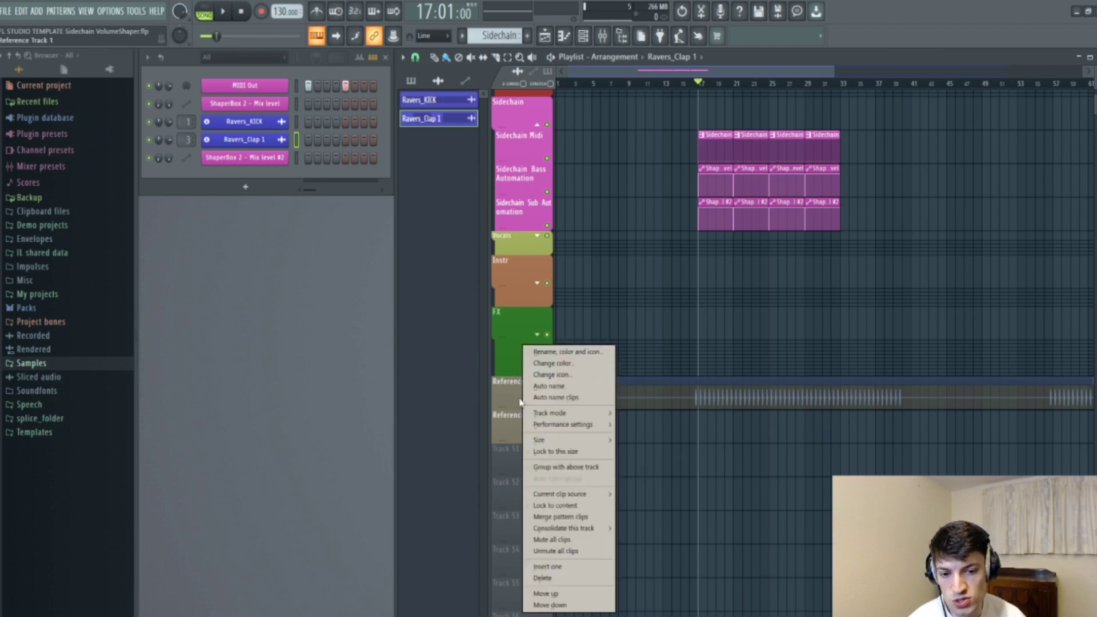
{"action": "left_click", "coordinate": [555, 551]}
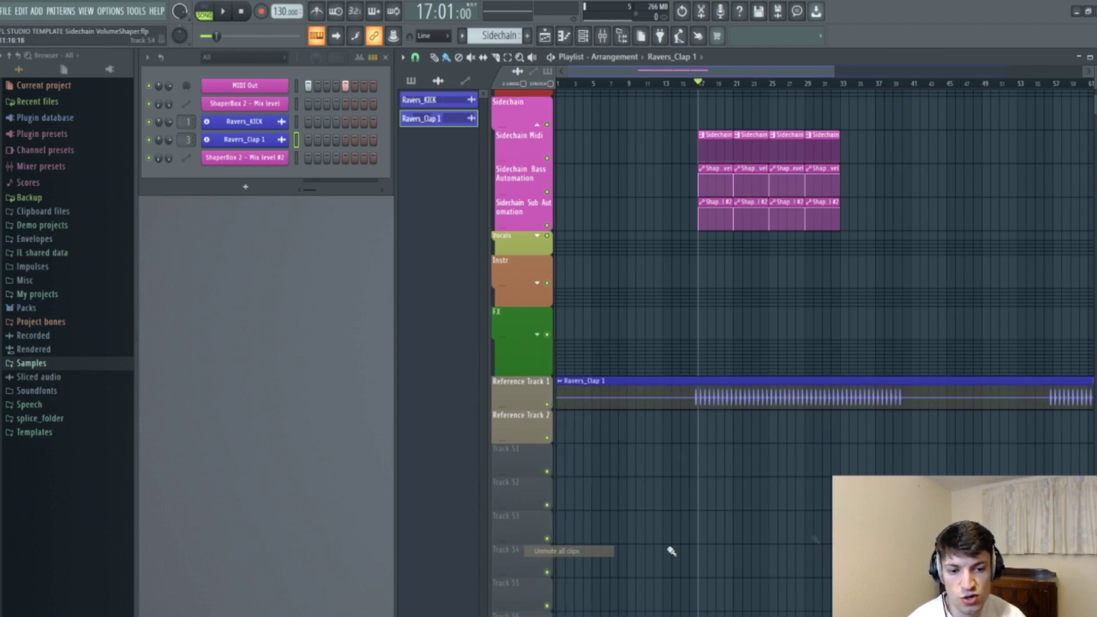